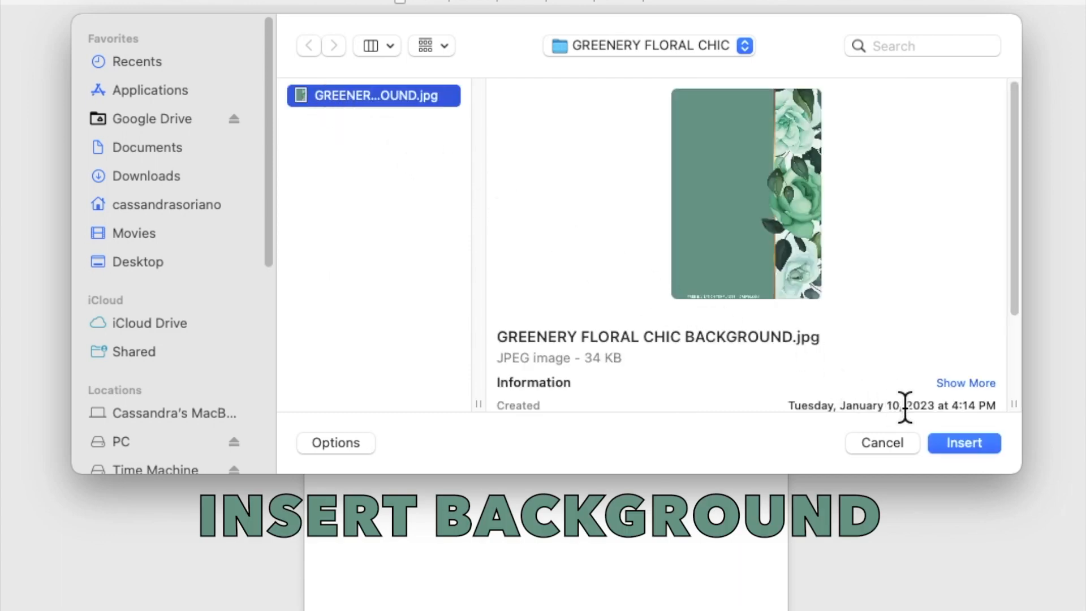
Insert the floral picture, set it behind the text, and flip it horizontally
click(954, 443)
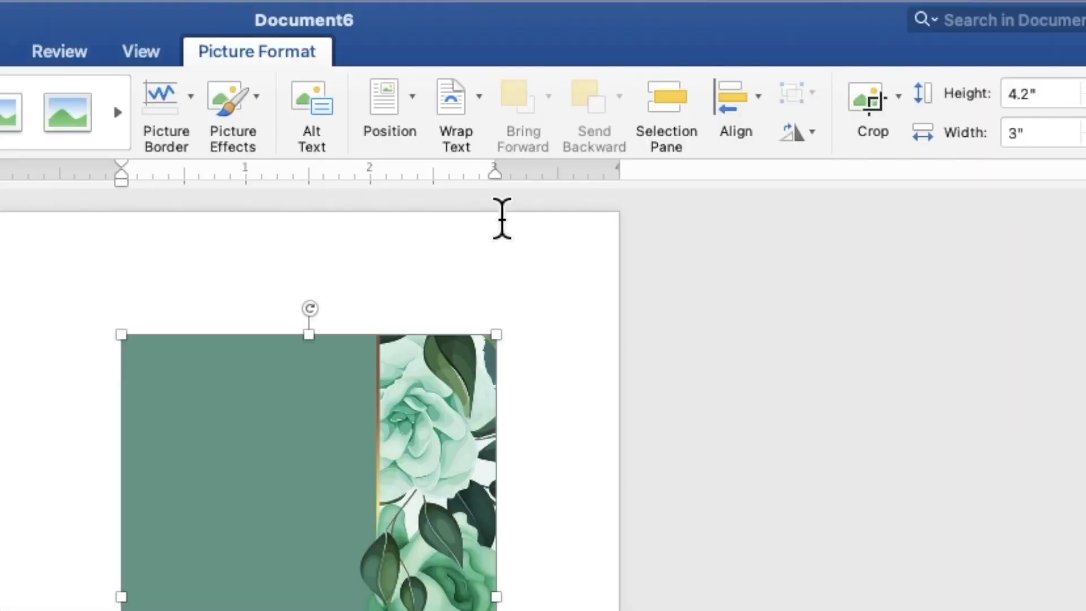
click(628, 38)
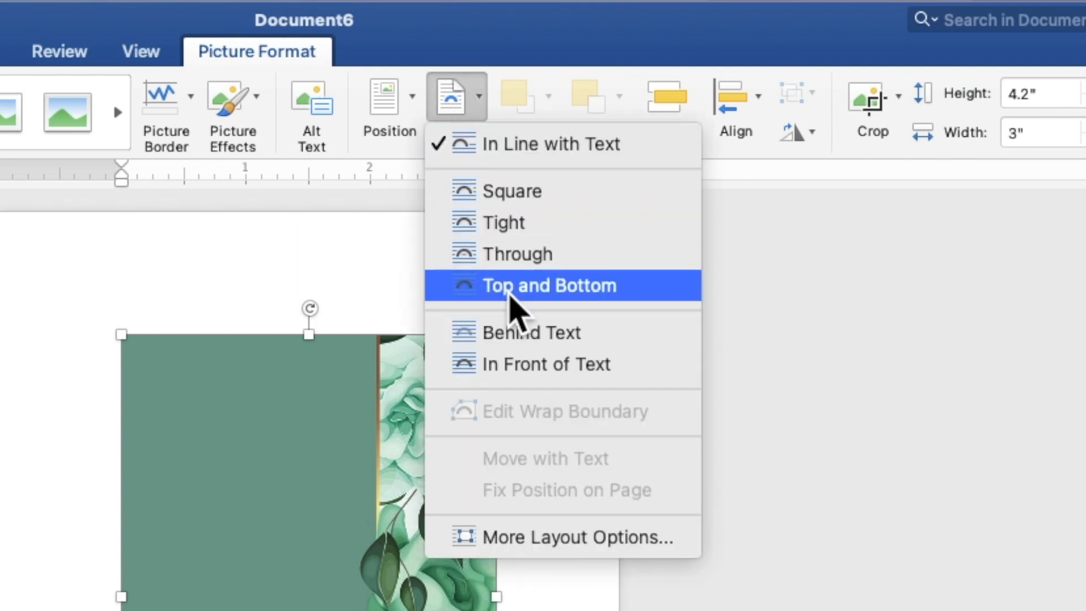
click(526, 340)
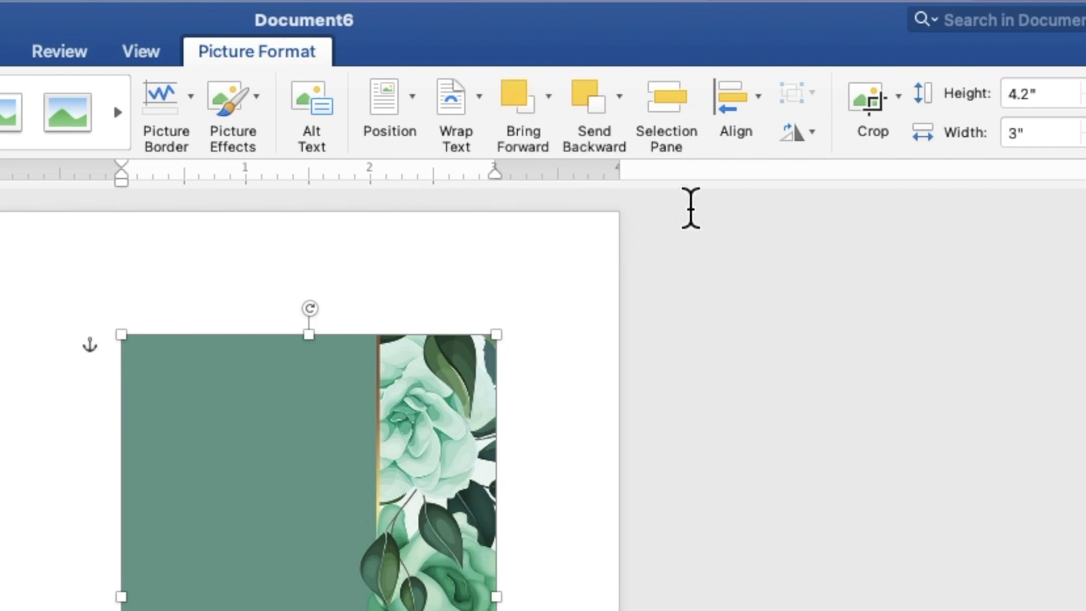
click(810, 138)
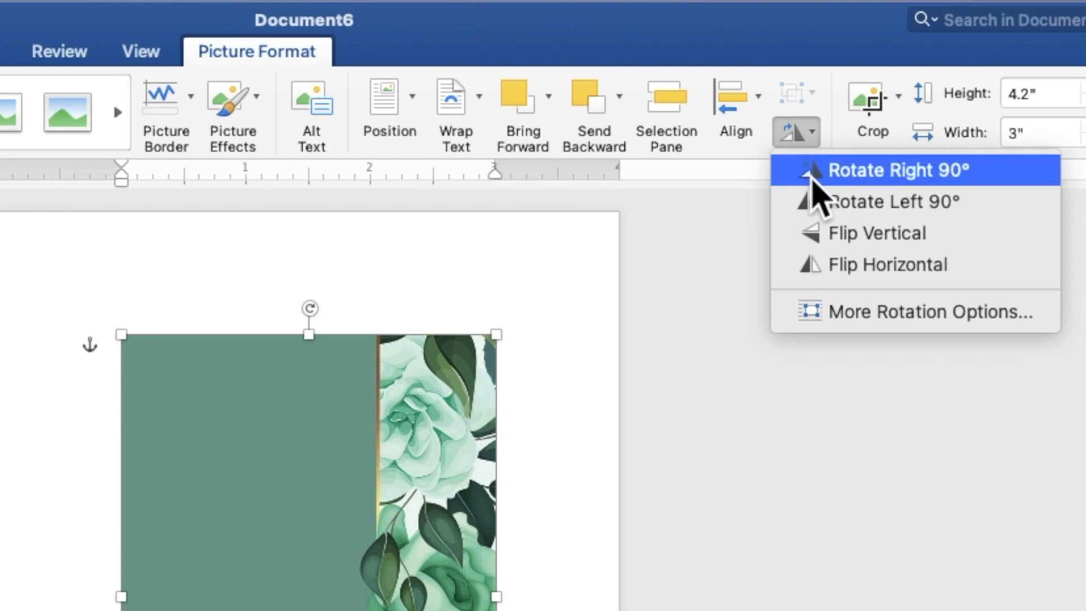
click(832, 259)
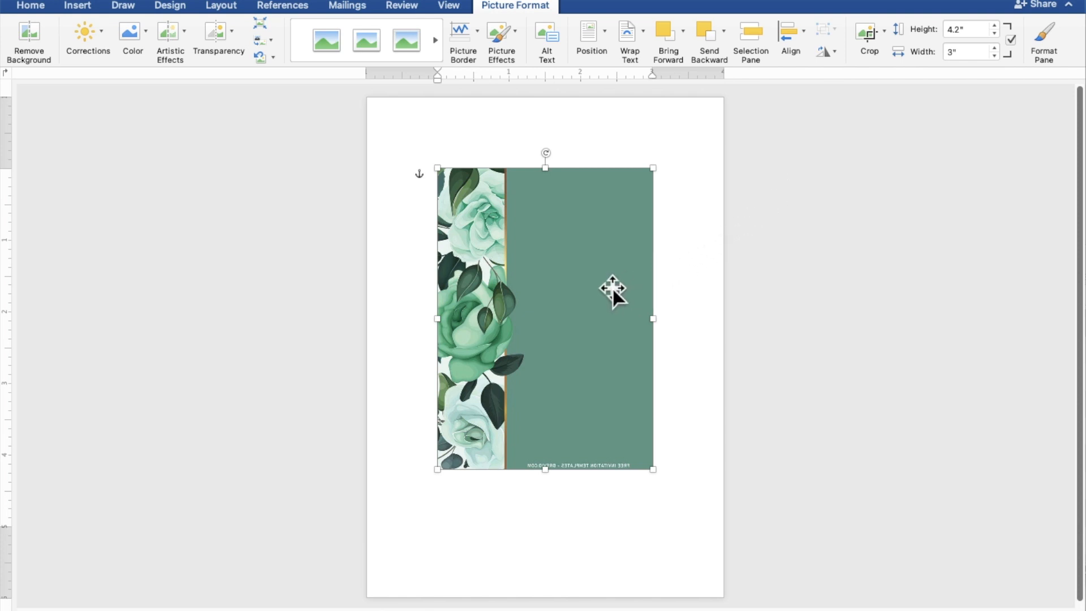
Move the floral picture to the top-left corner and stretch it to fill the page
drag(613, 288, 542, 217)
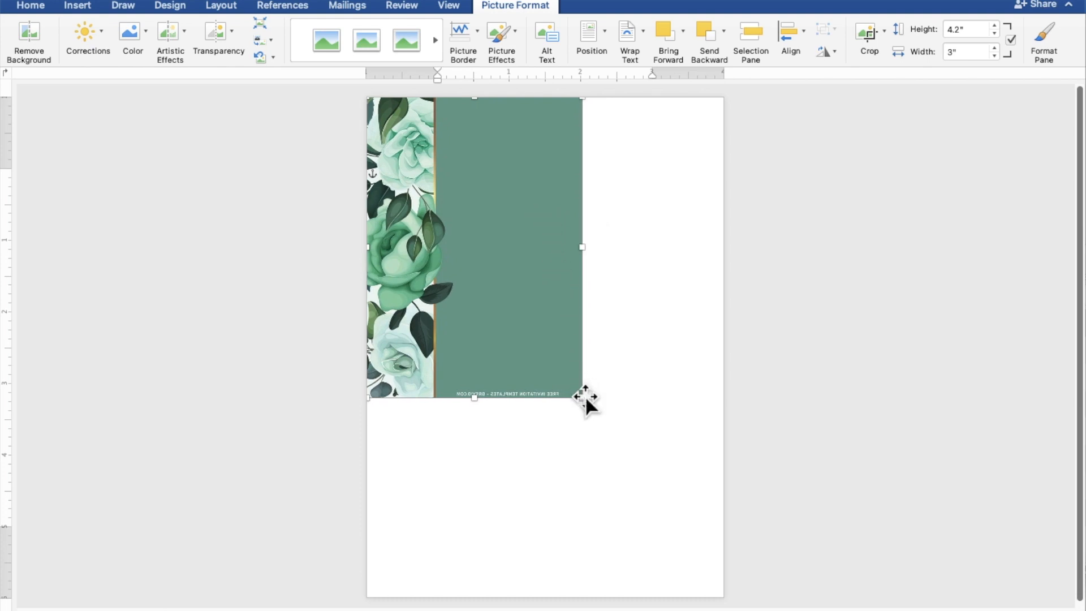
drag(582, 398, 731, 584)
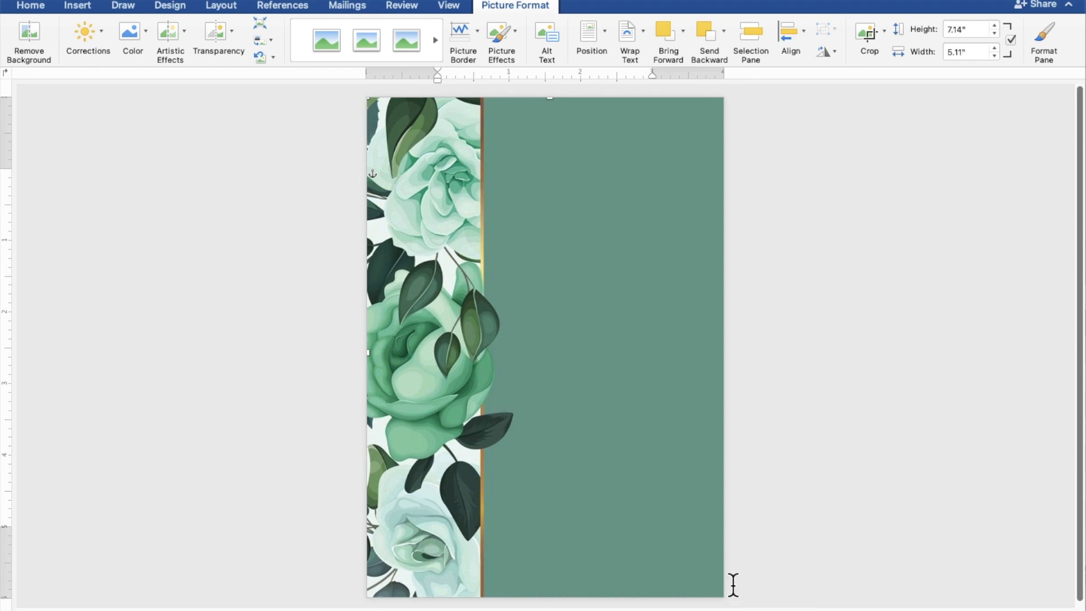
click(863, 473)
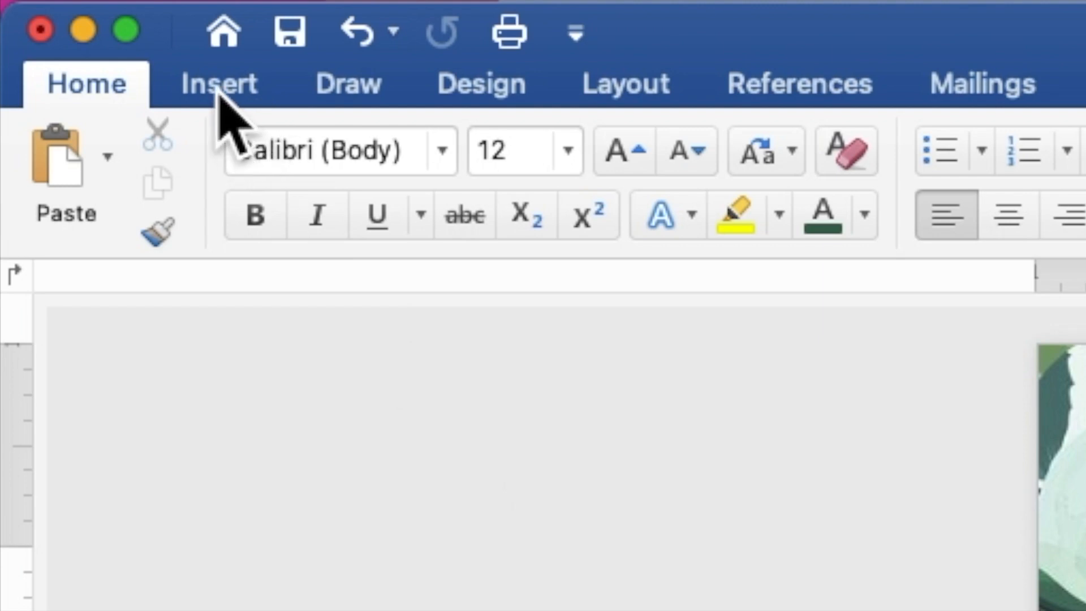
Draw a rectangle shape over the green panel of the background
click(220, 85)
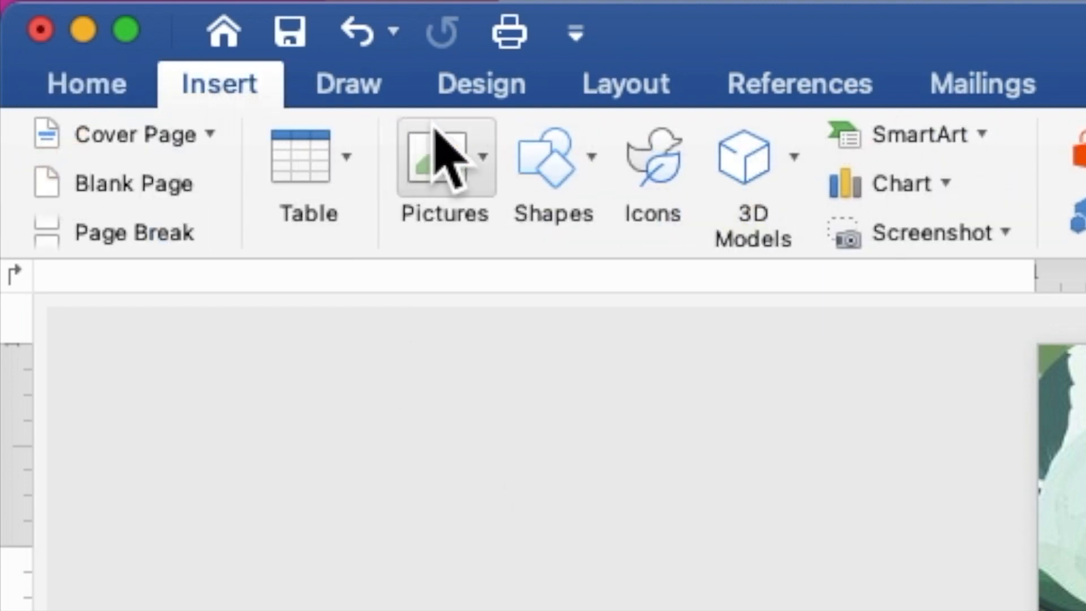
click(540, 167)
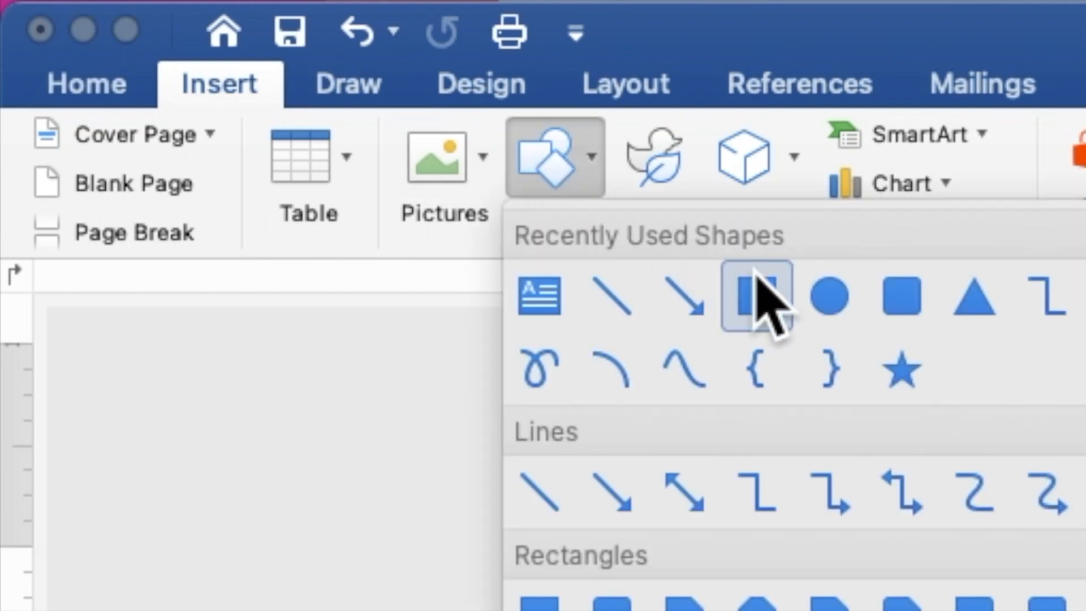
click(757, 296)
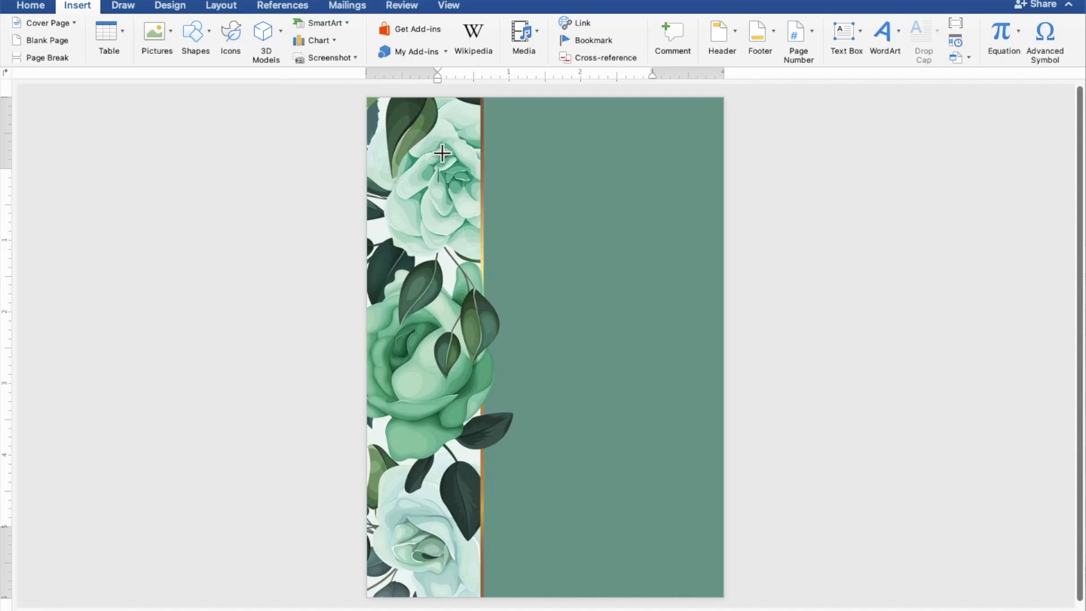
drag(462, 161, 717, 540)
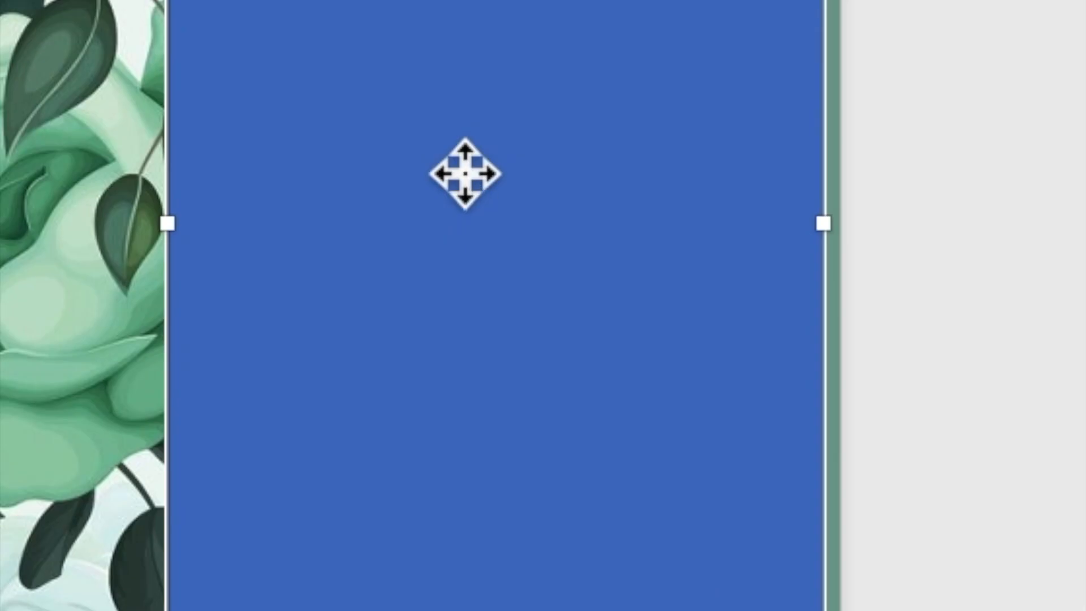
Use Add Text on the rectangle so it accepts typing, and zoom in on the page
right_click(577, 331)
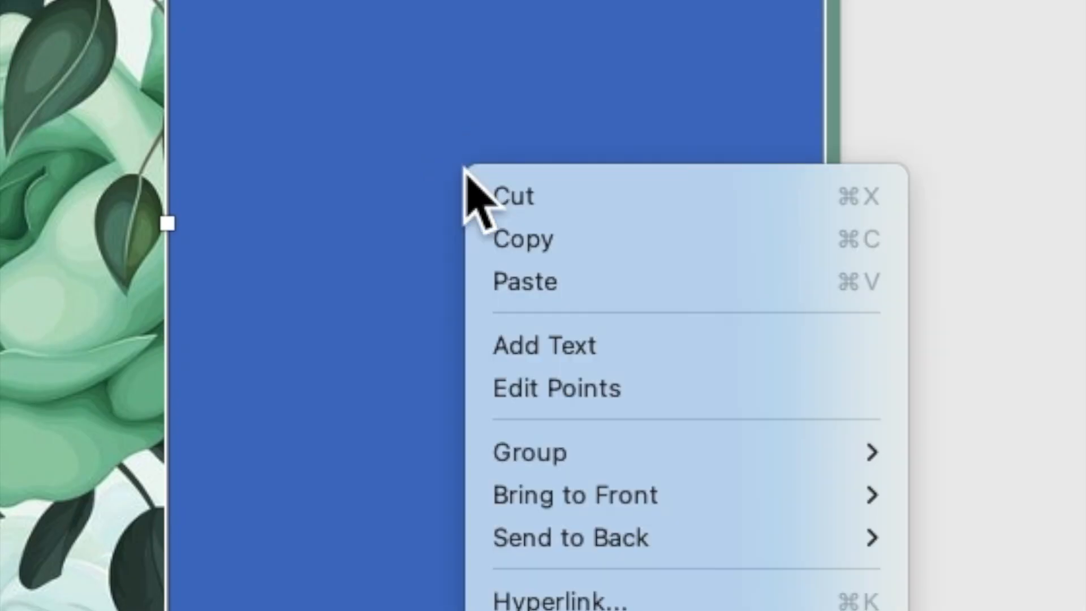
click(538, 340)
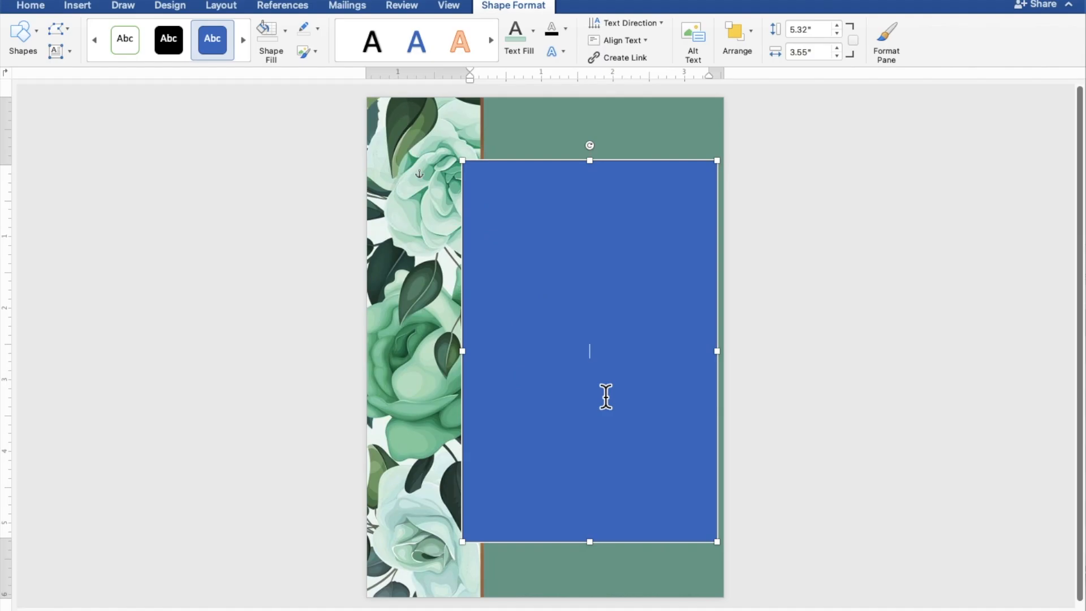
scroll(606, 396, up, 3)
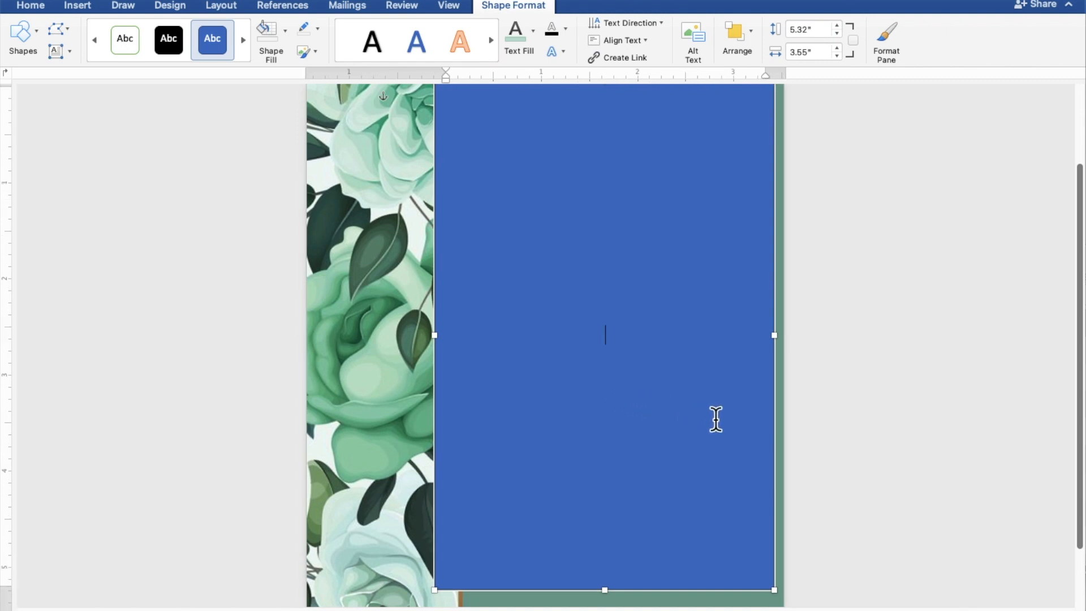
click(849, 439)
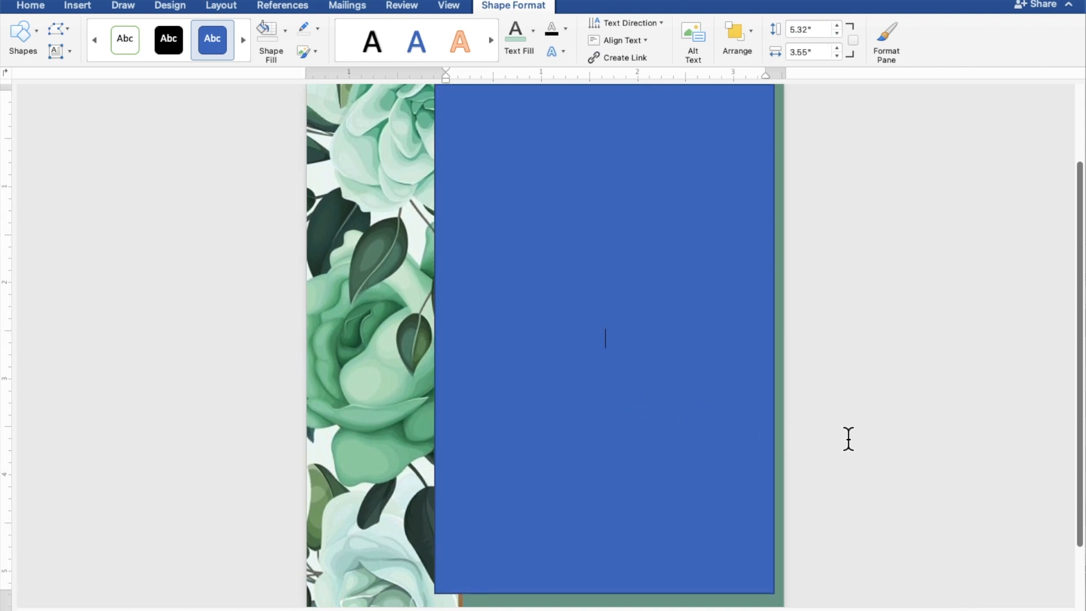
scroll(849, 439, up, 1)
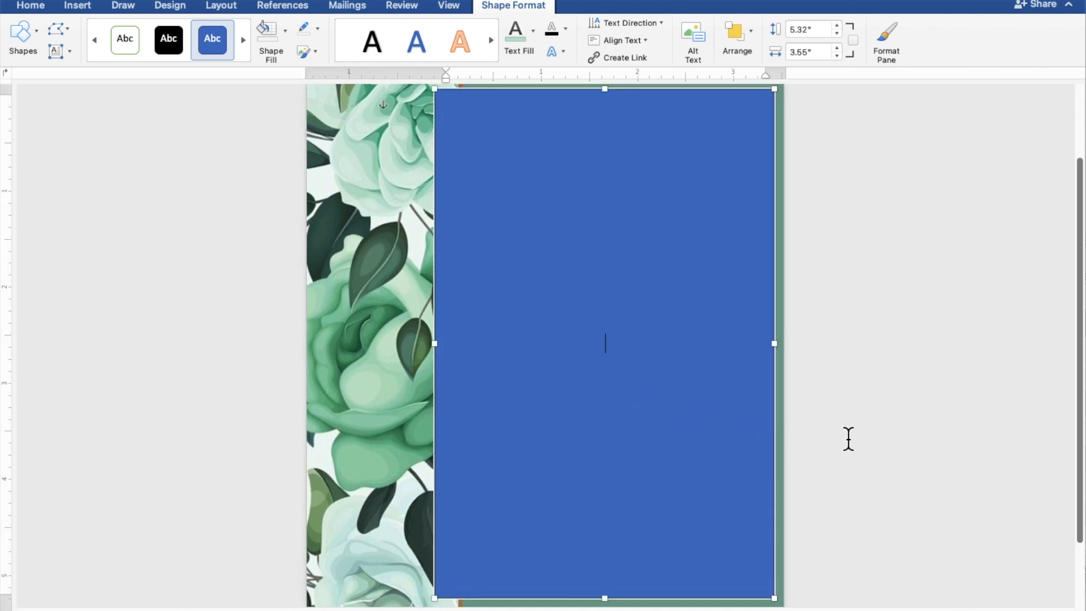
Type TOGETHER WITH THEIR FAMILY, then the couple's names on separate lines joined by AND
text(TOGETHER WI)
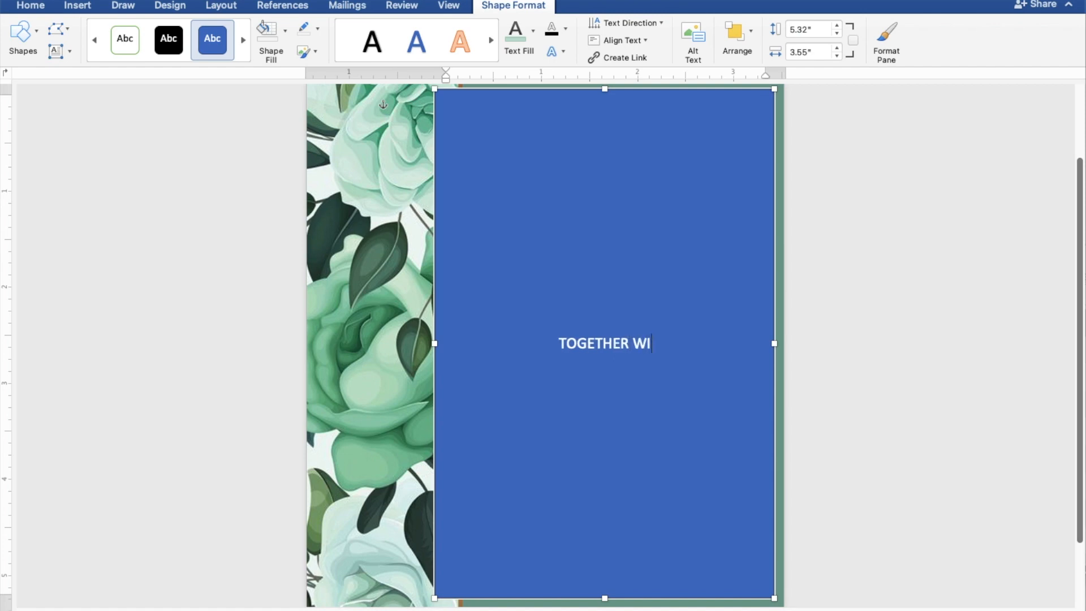
text(TH T)
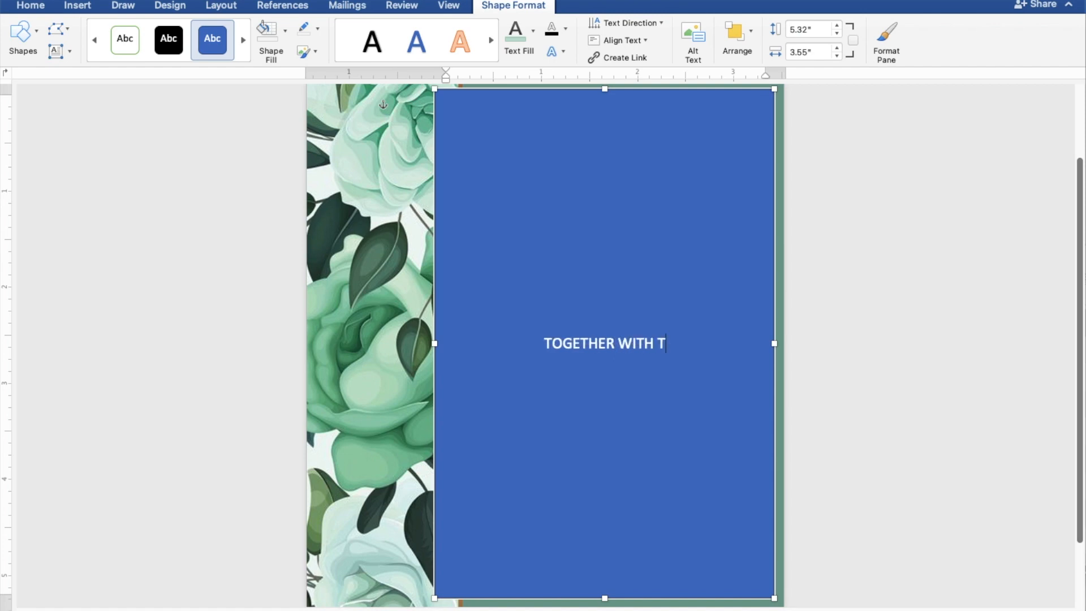
text(HEIR F)
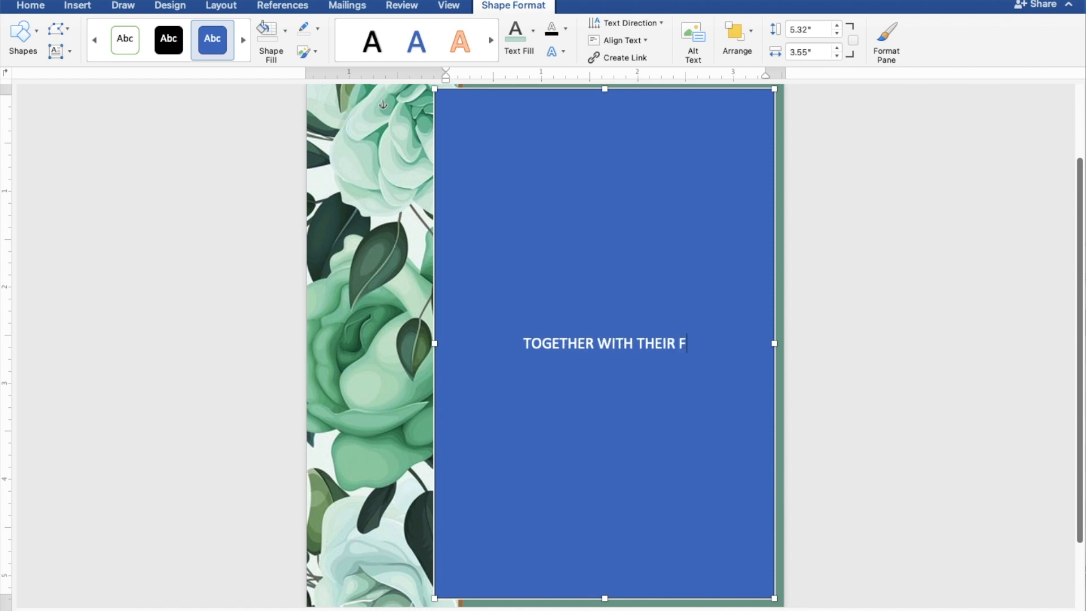
text(AMILY)
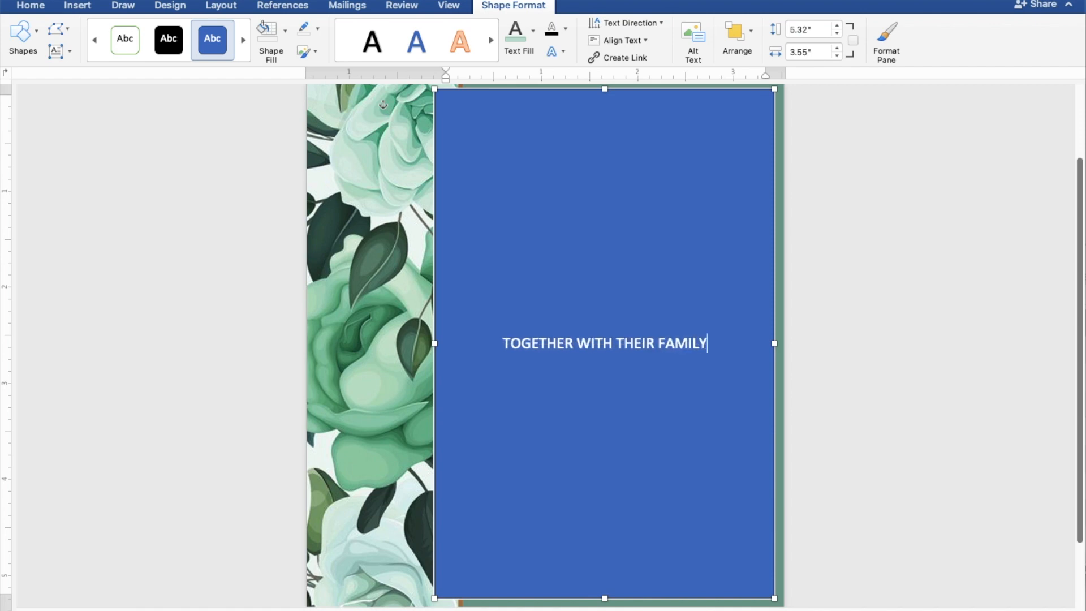
key(Return)
key(Return)
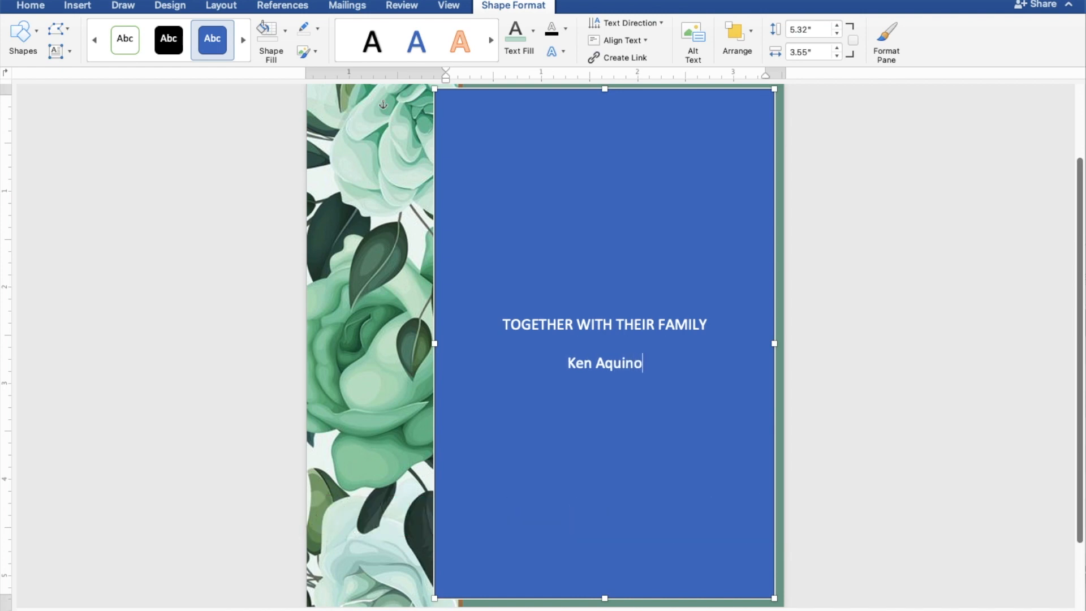
key(Return)
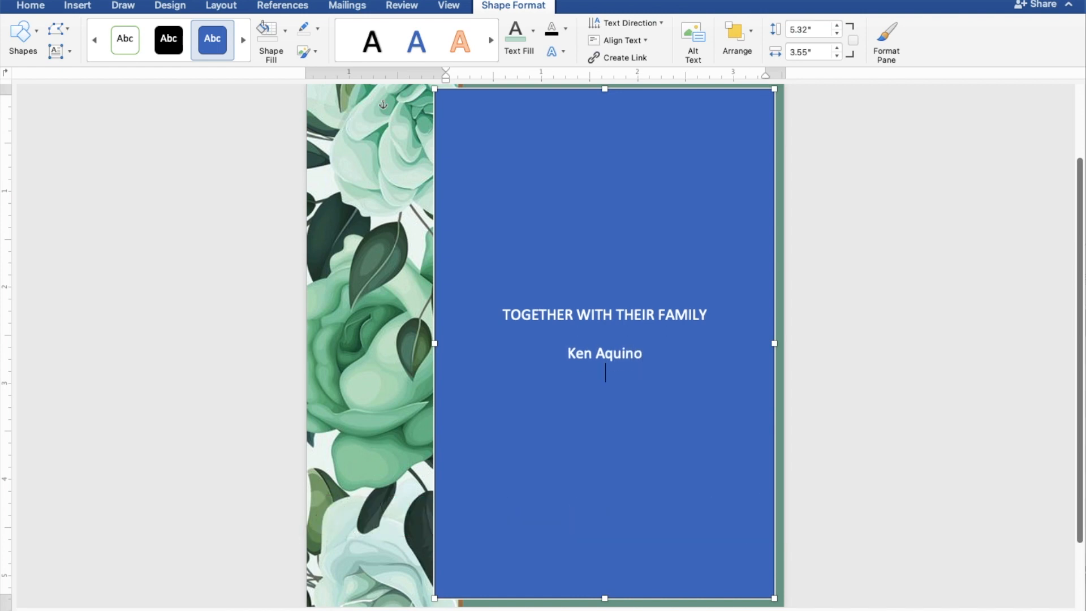
text(AND)
key(Return)
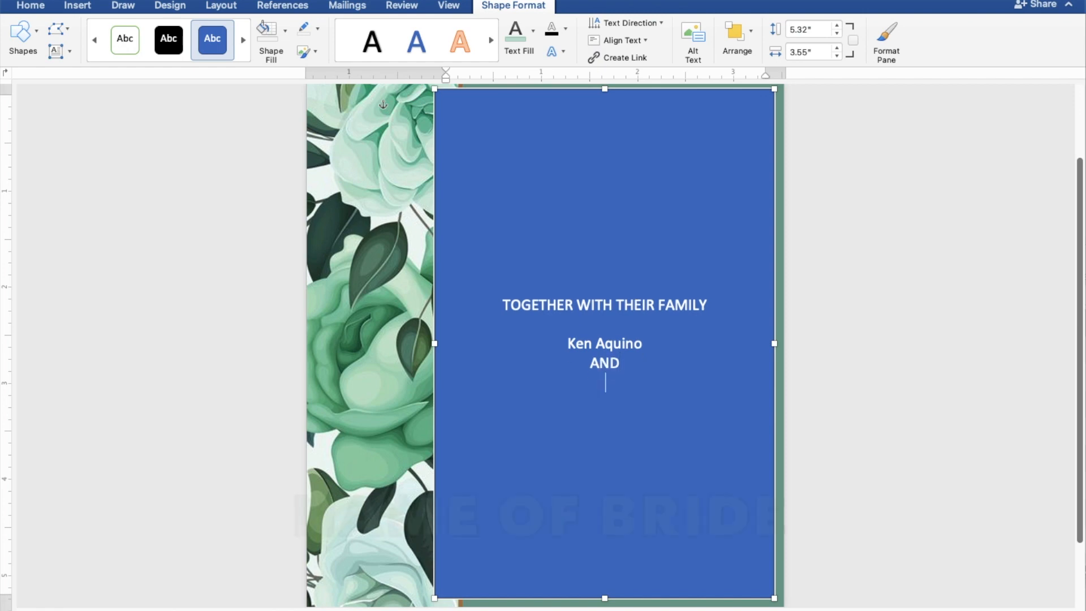
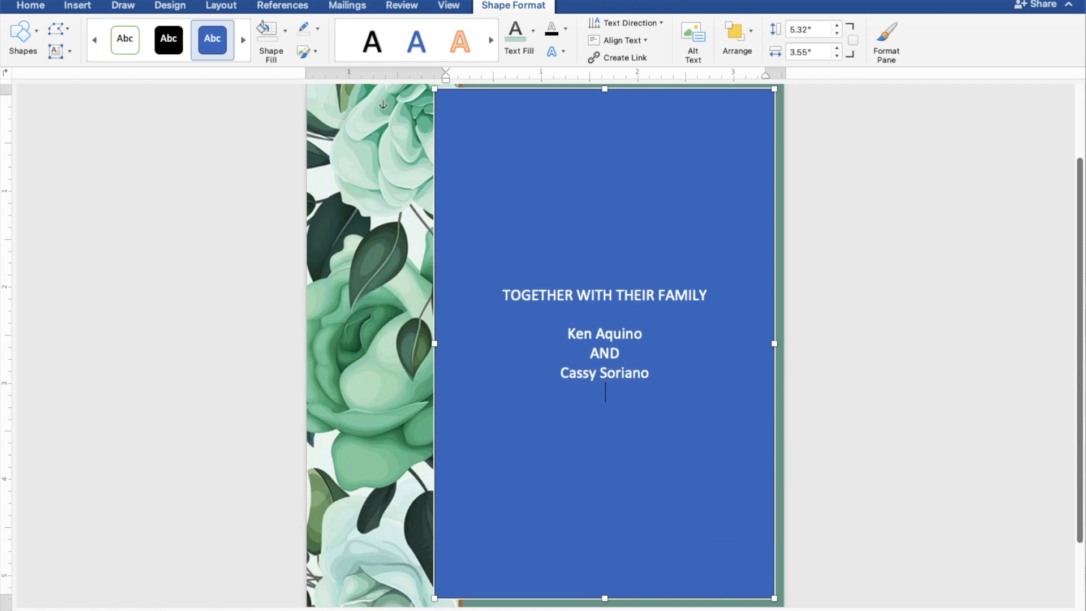
key(Return)
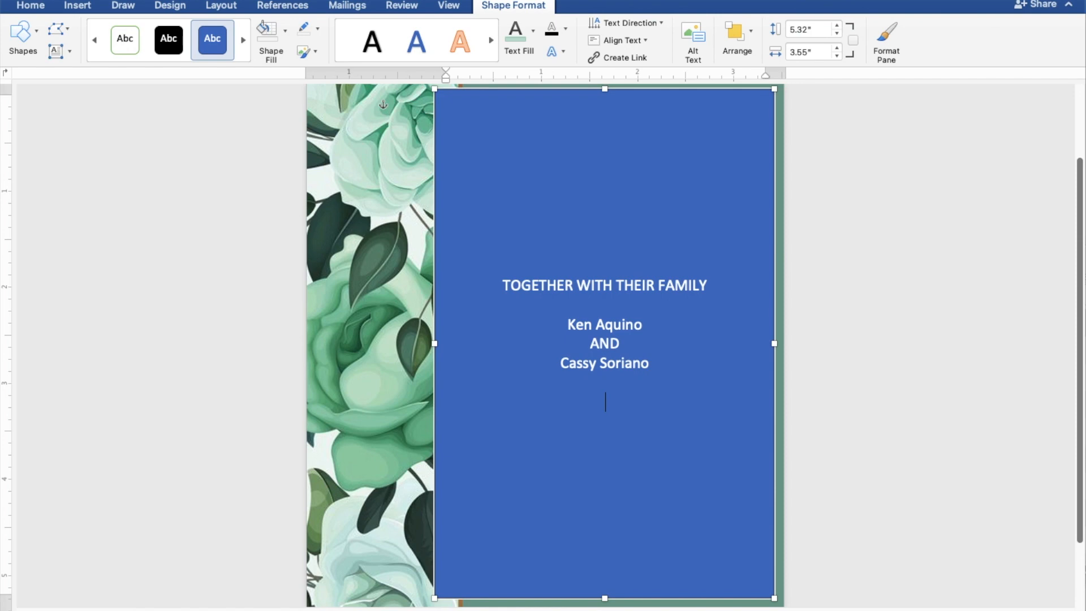
Add REQUEST THE PLEASURE OF YOUR PRESENCE, AS THEY JOYFULLY UNITE IN MARRIAGE, SUNDAY, MARCH 26, 2023
text(REQUEST THE PR)
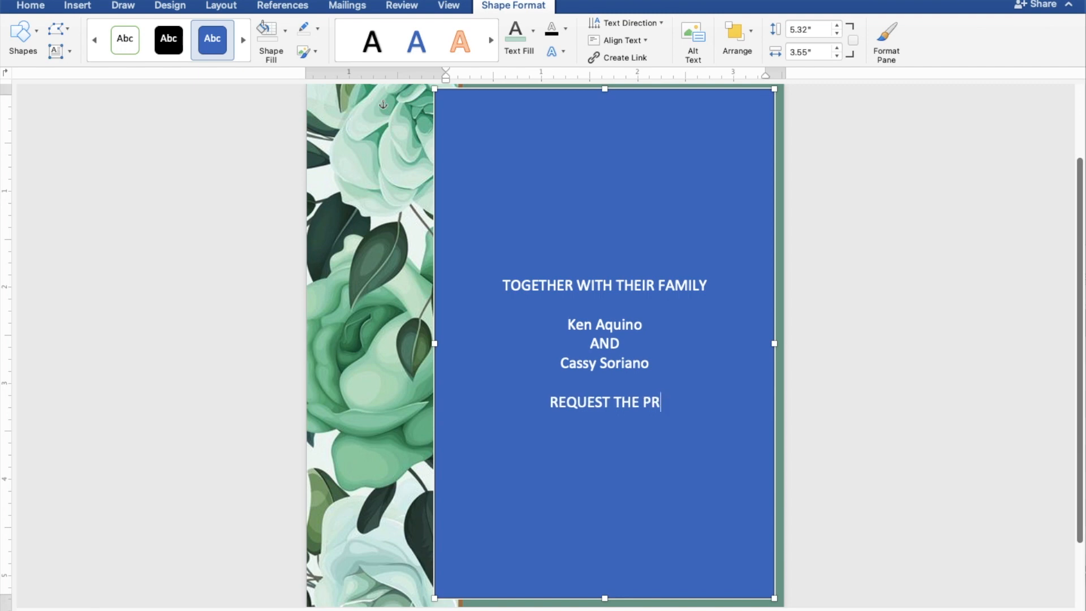
key(BackSpace)
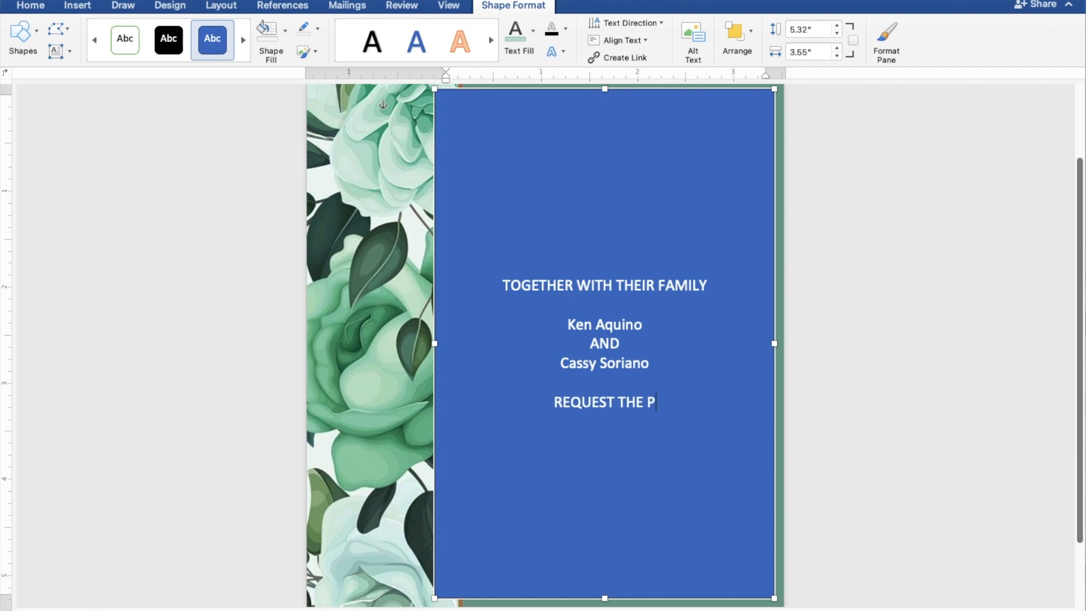
text(LEAU)
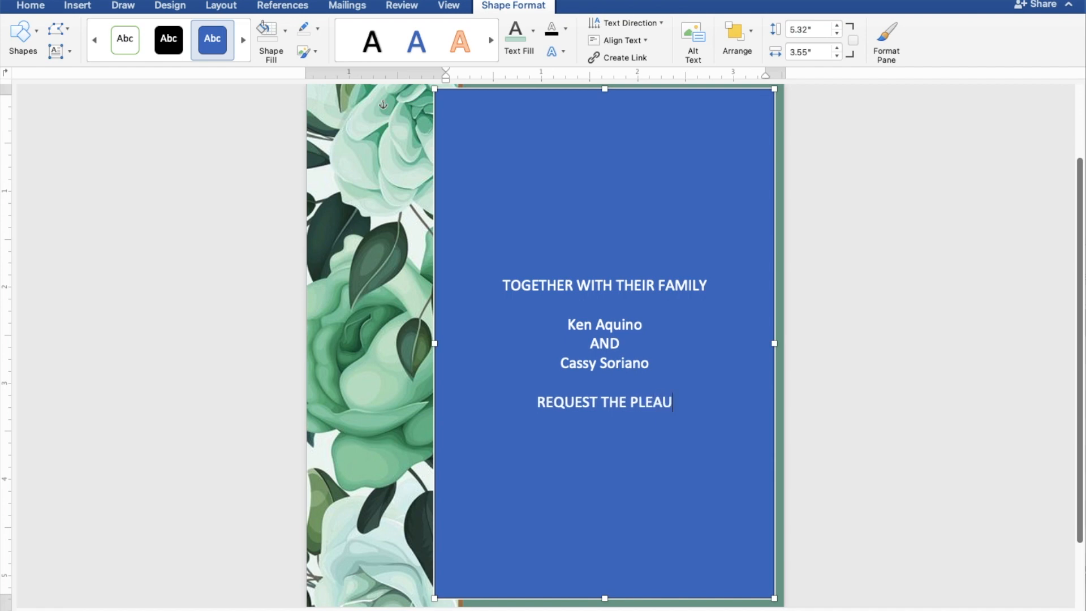
key(BackSpace)
text(S)
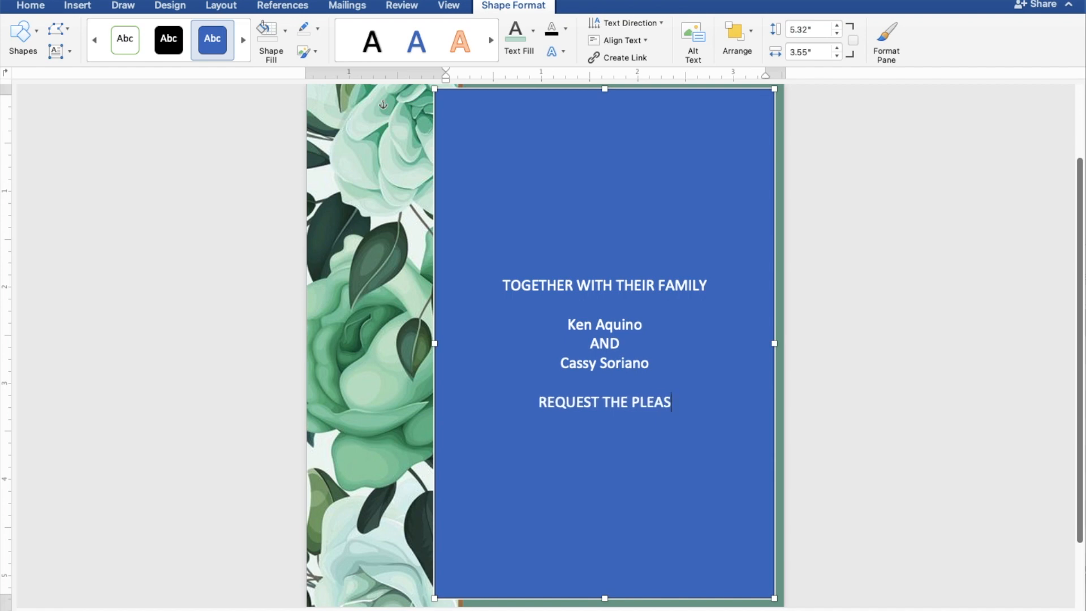
text(URE)
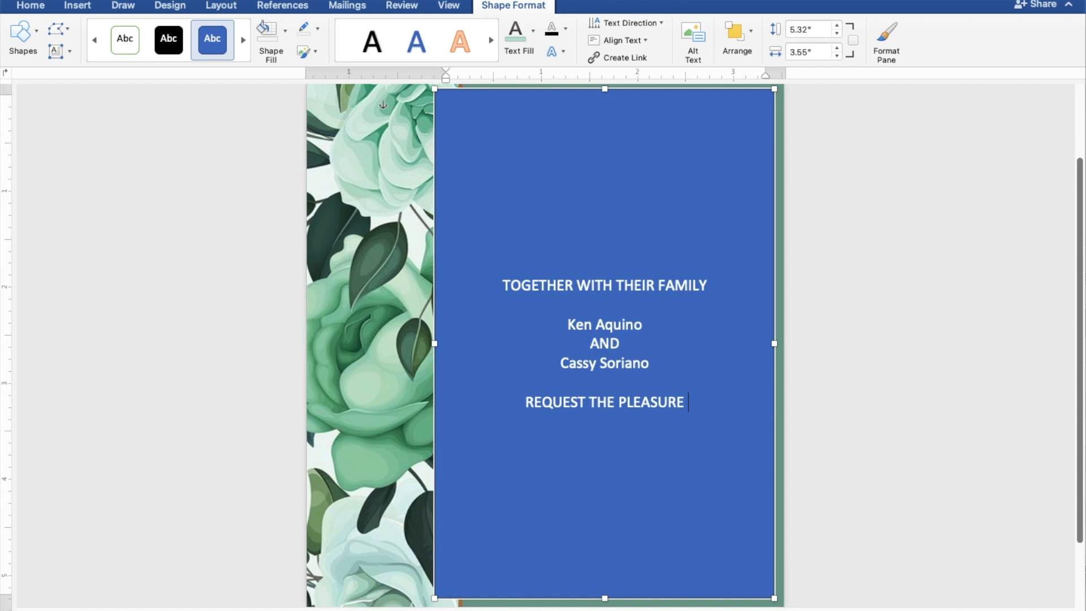
text( OF YOU)
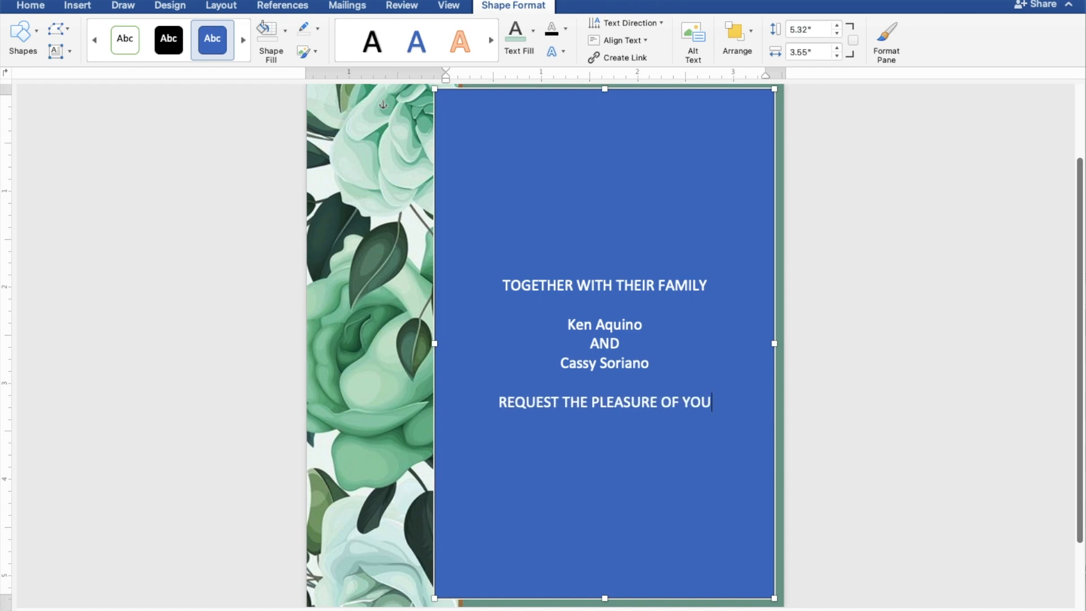
text(R)
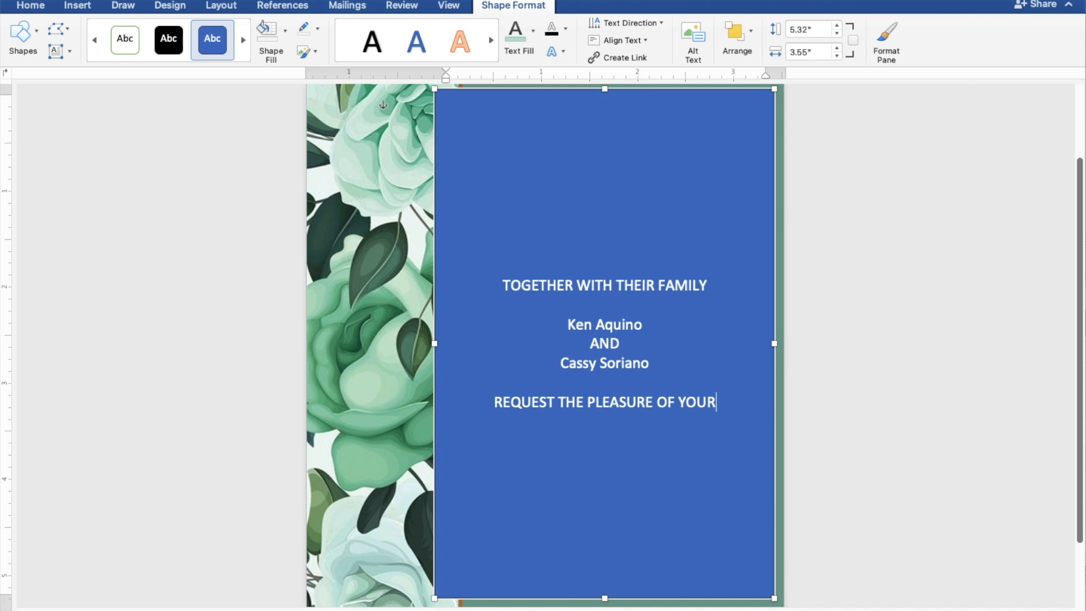
text( PRES)
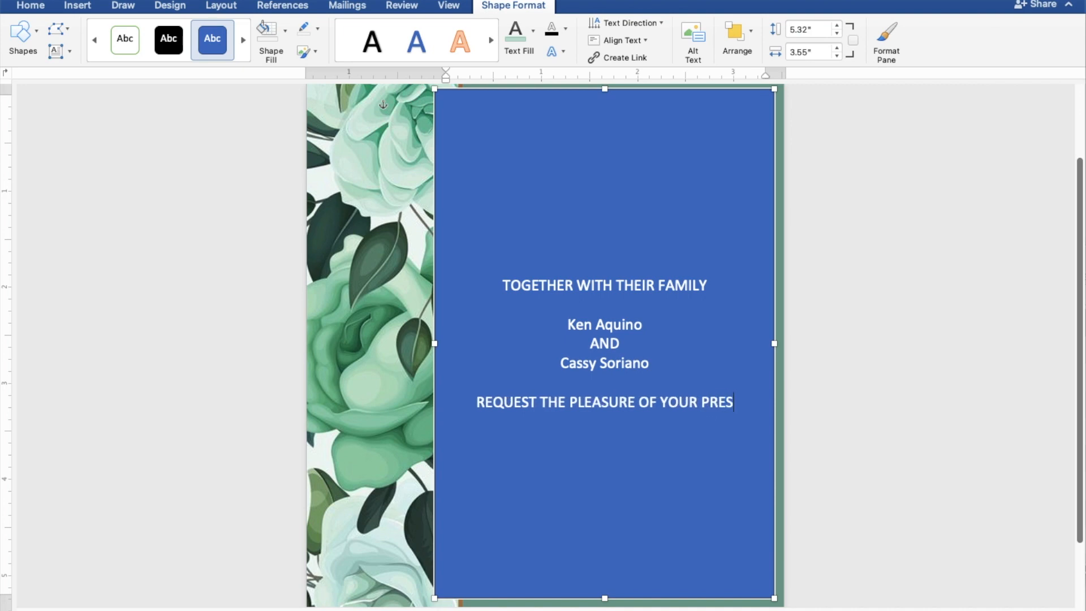
text(ENC)
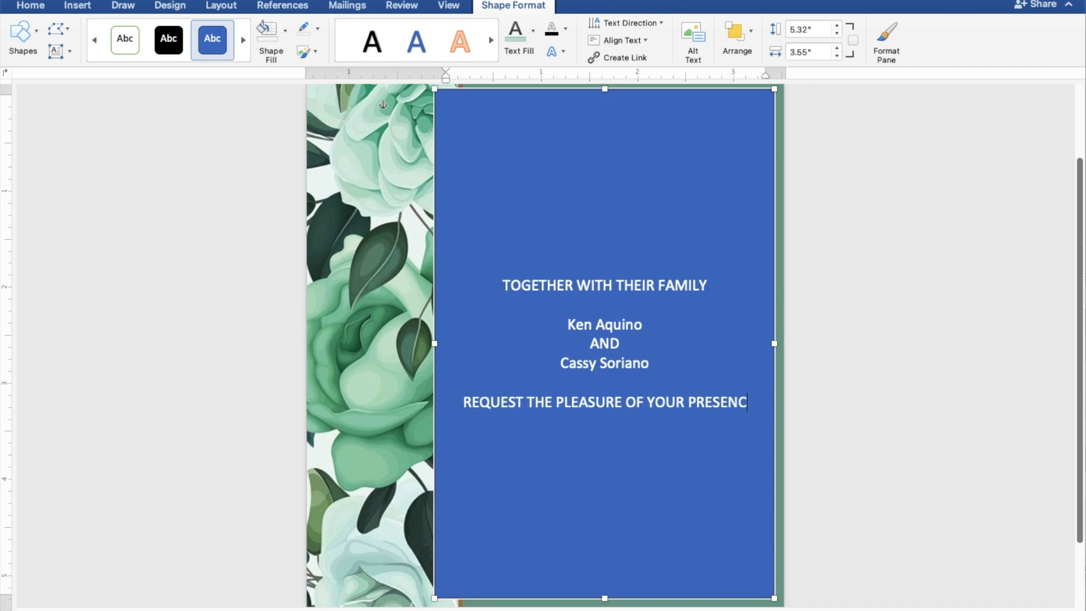
text(E)
key(Return)
text(AS TH)
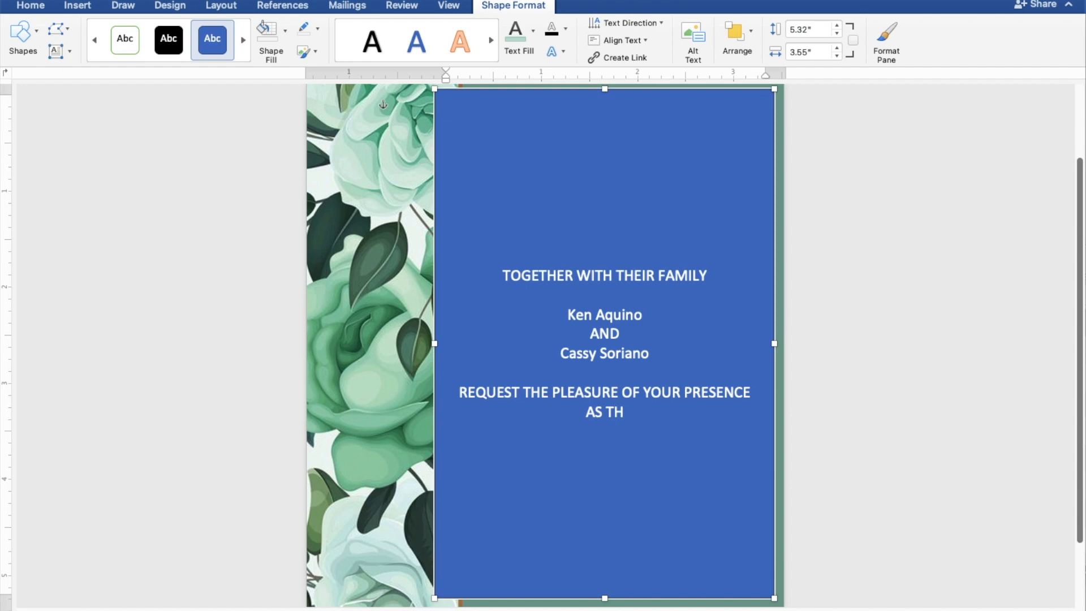
text(EY JOYFU)
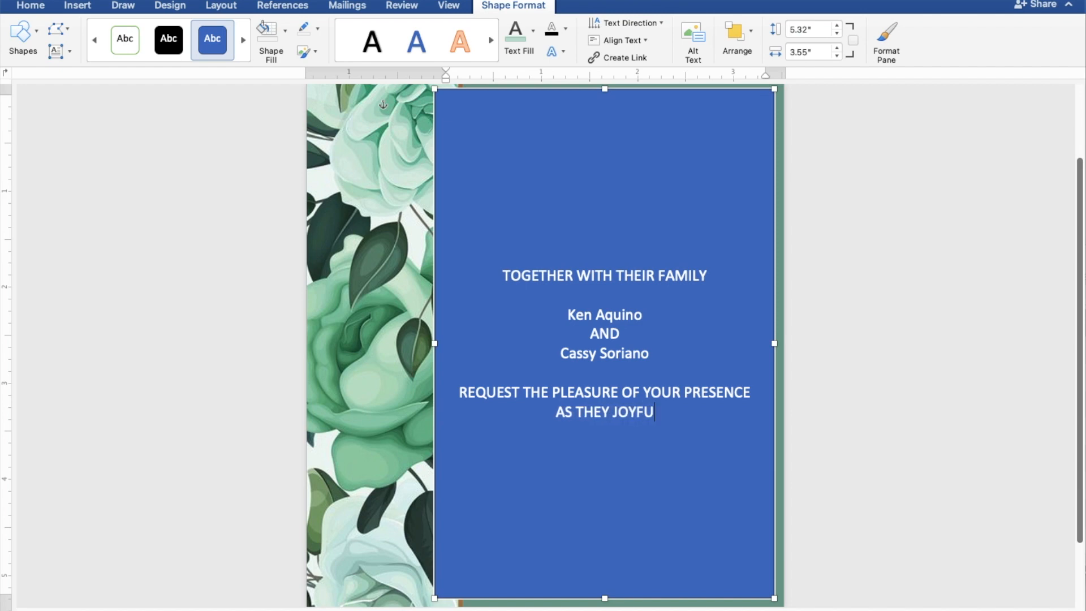
text(LLY)
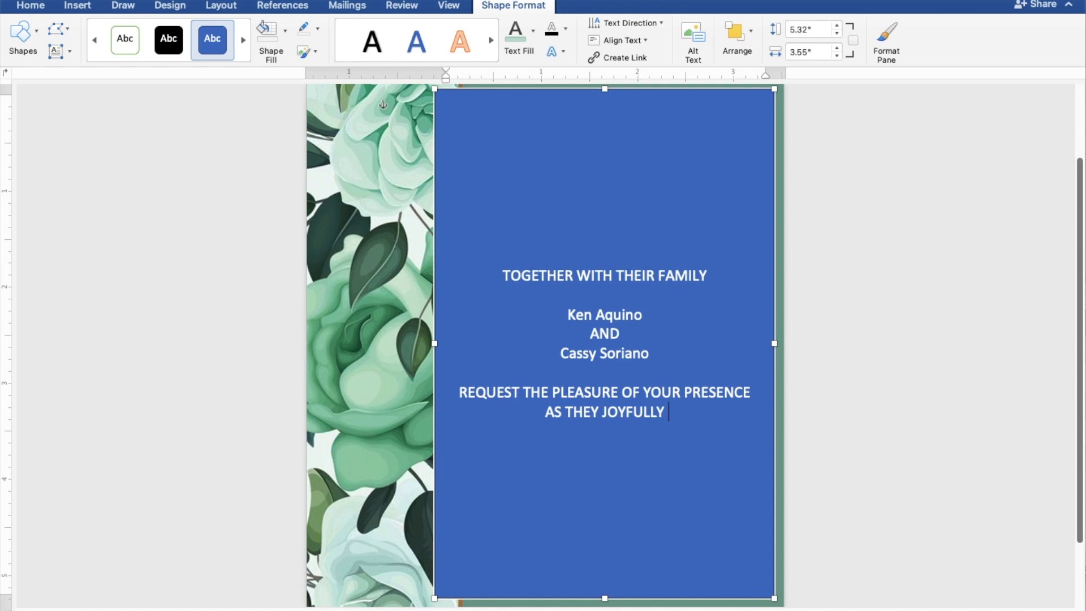
text( UNITE)
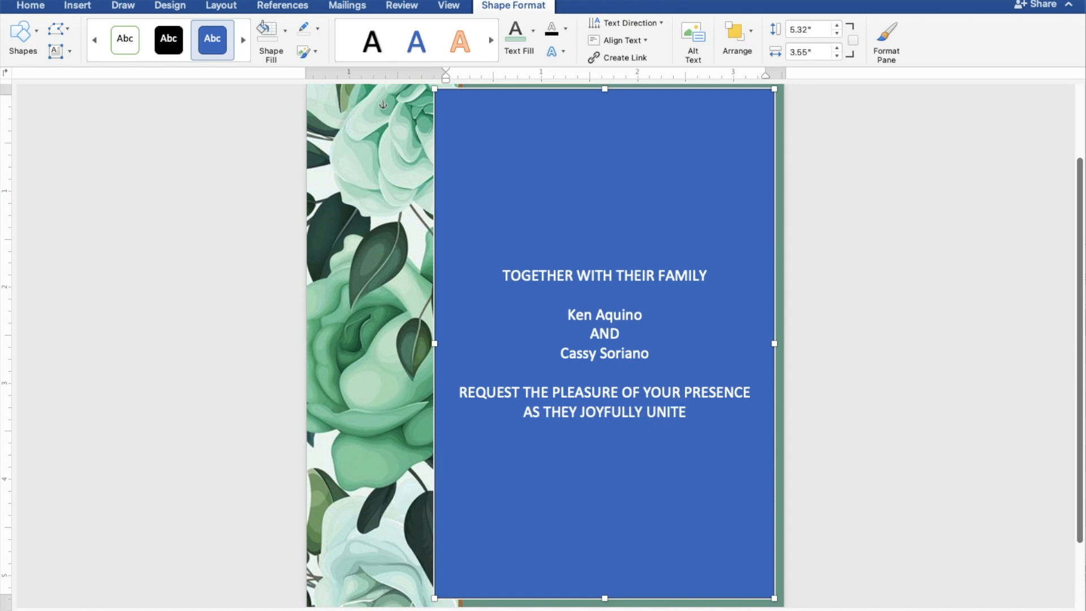
text( IN)
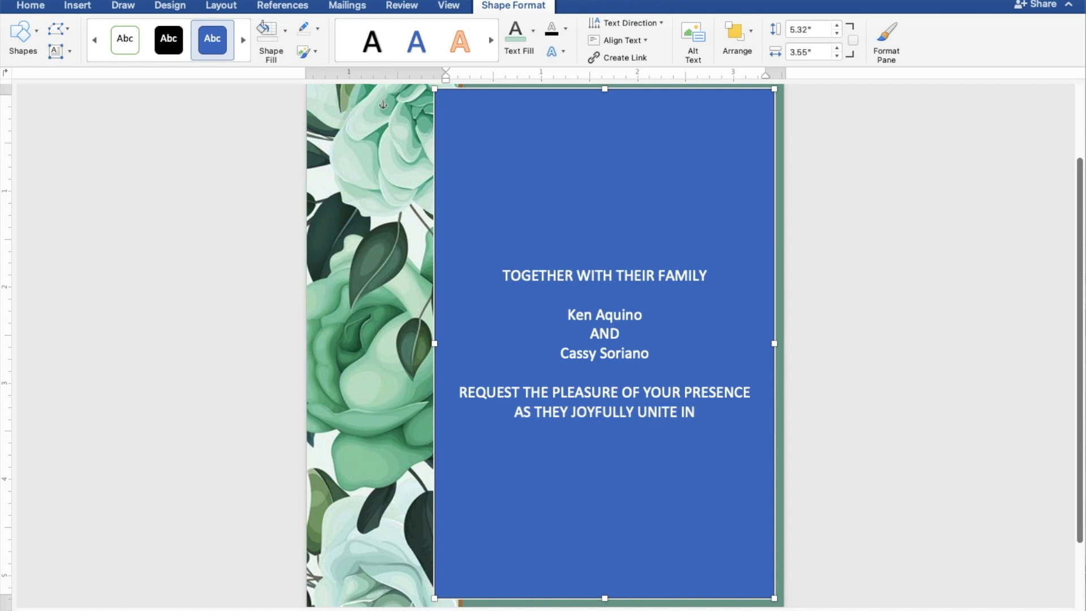
text( MARRIAGE)
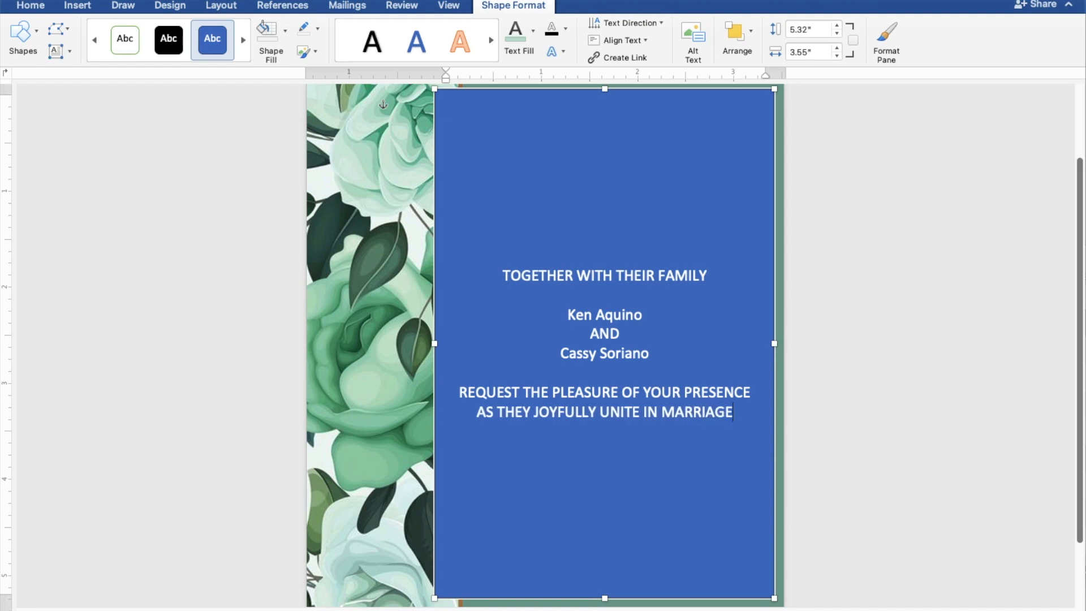
key(Return)
key(Return)
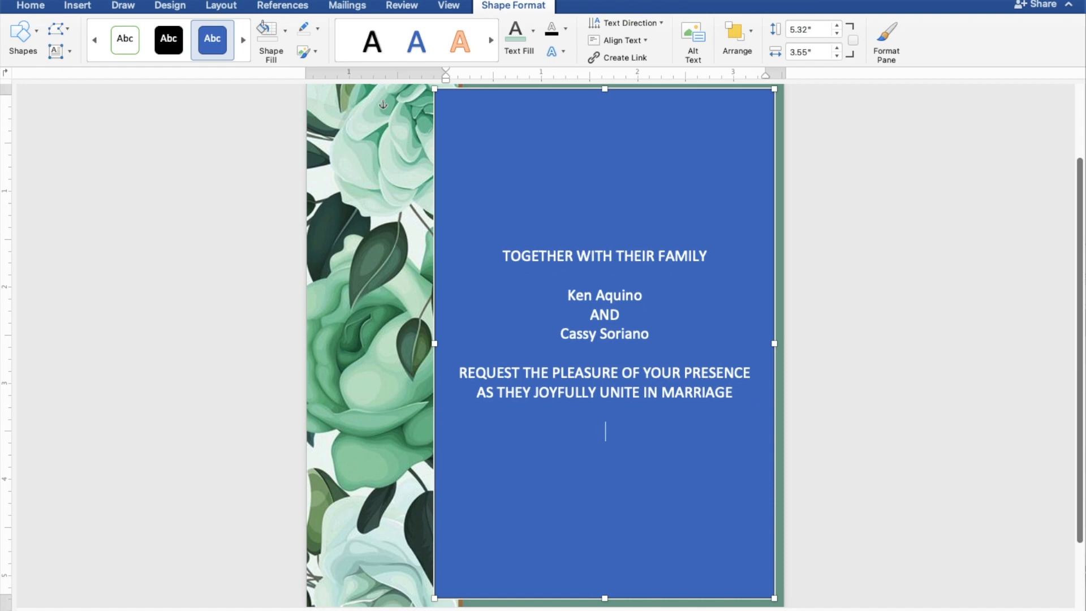
text(SUNDAY)
key(Return)
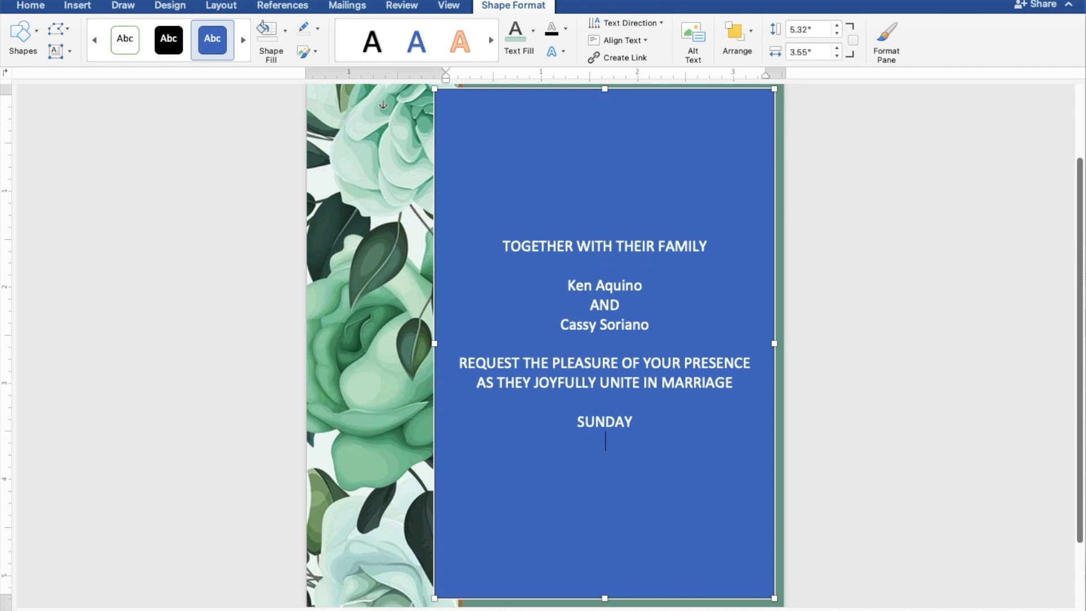
text(MARCH 2)
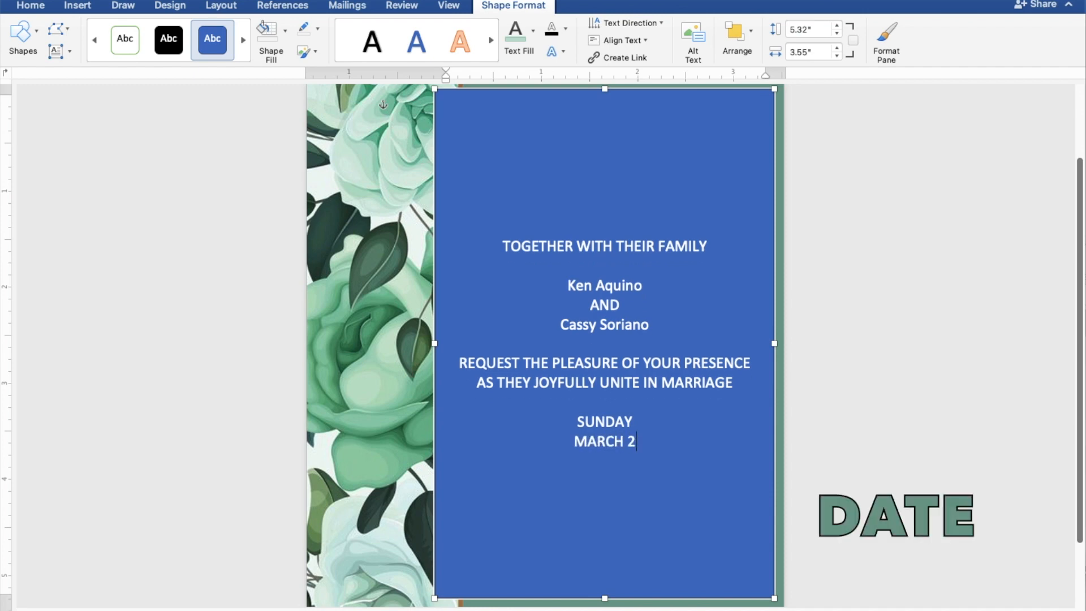
text(6, )
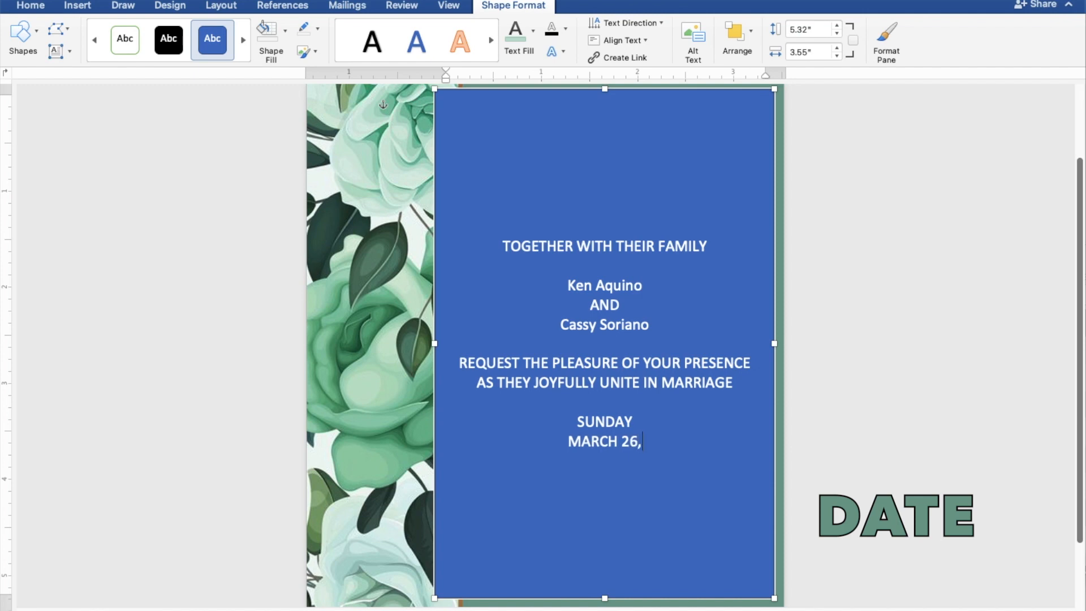
text(2023)
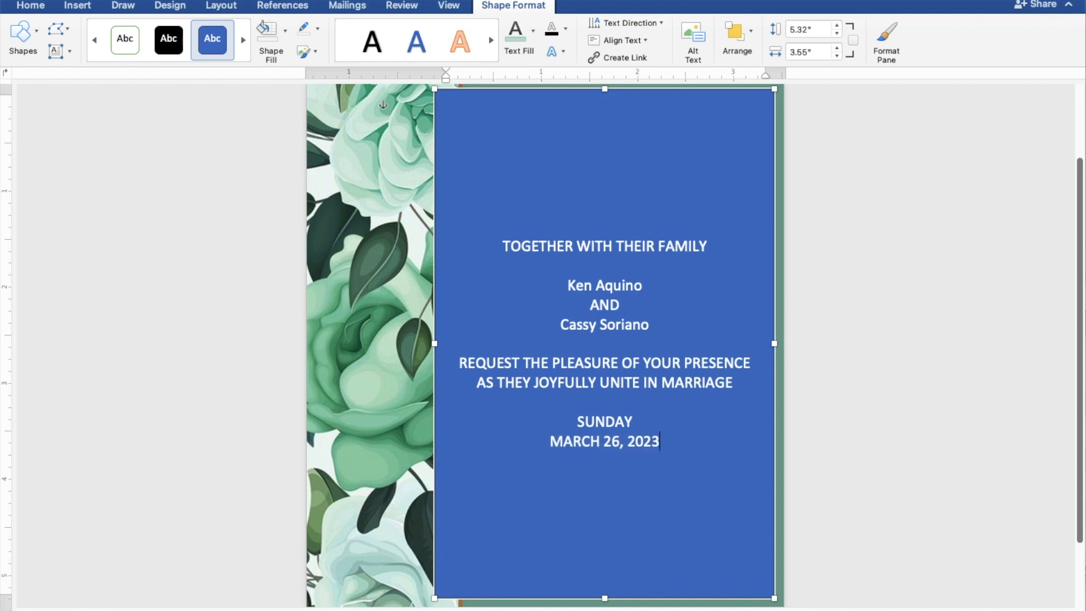
Add the lines 10:00 IN THE MORNING and ST. THOMAS AQUINAS PARISH CHURCH
key(Return)
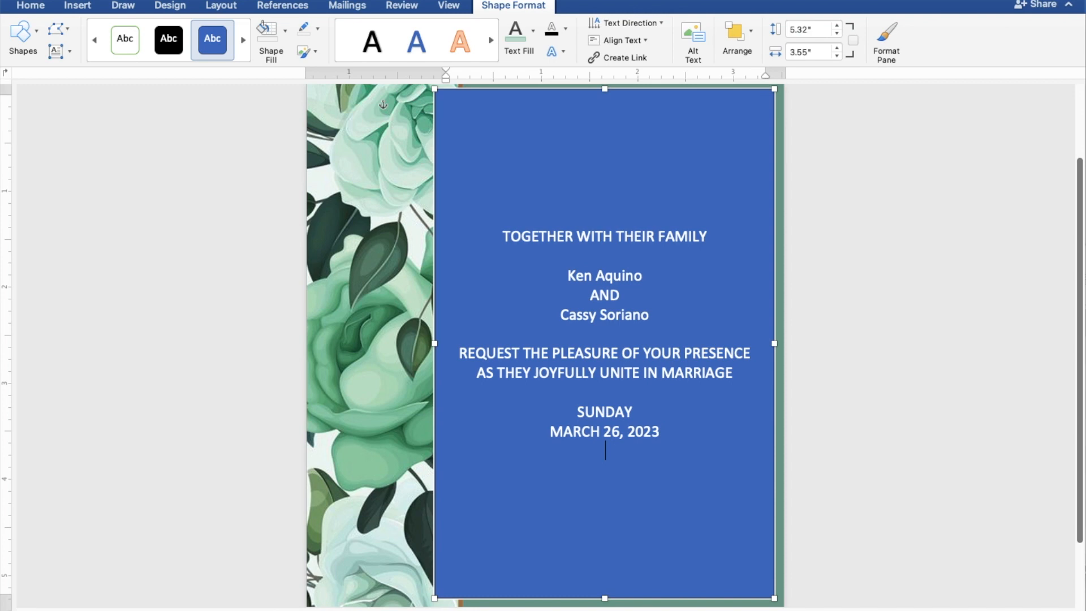
text(10:00 IN THE)
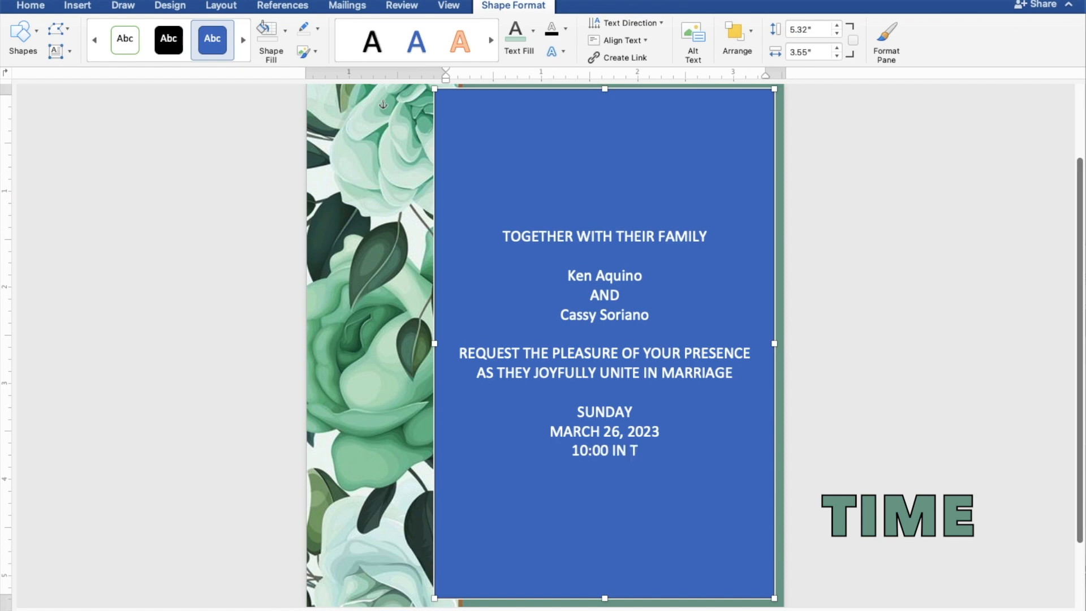
text(M)
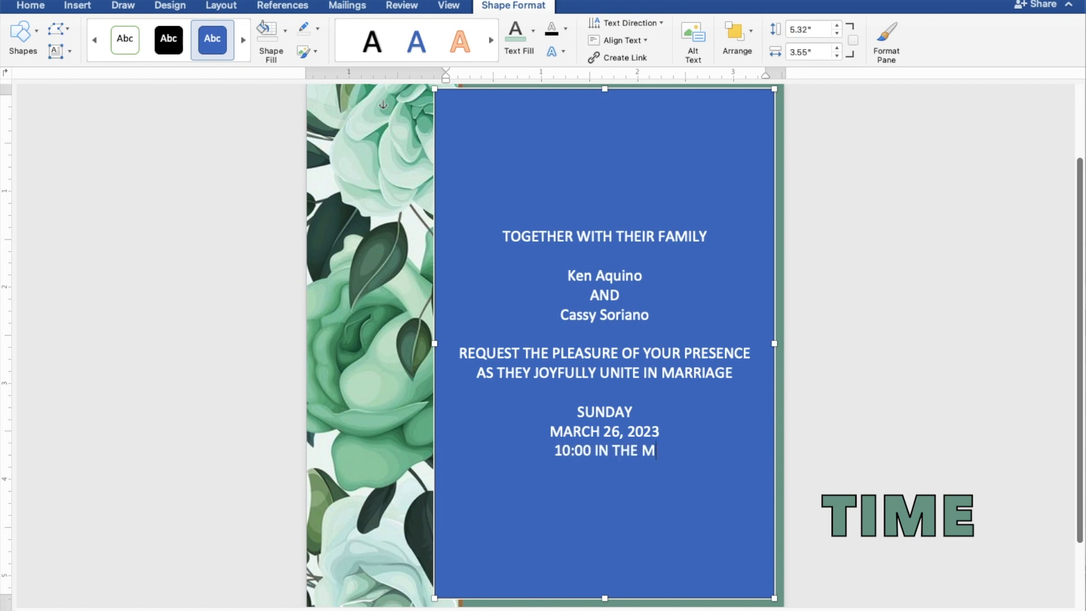
text(ORNING)
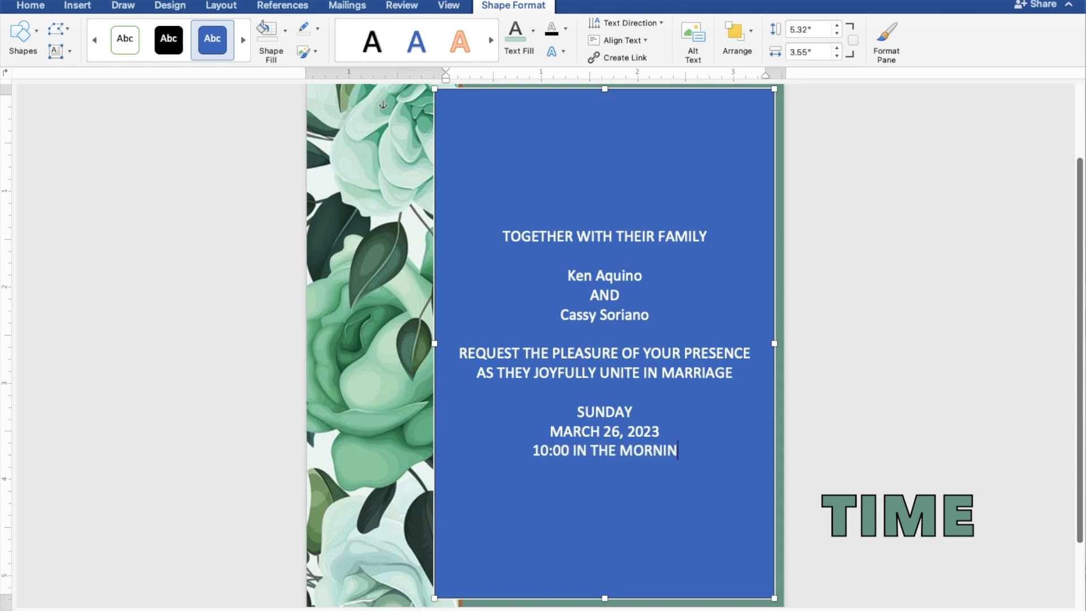
key(Return)
text(S)
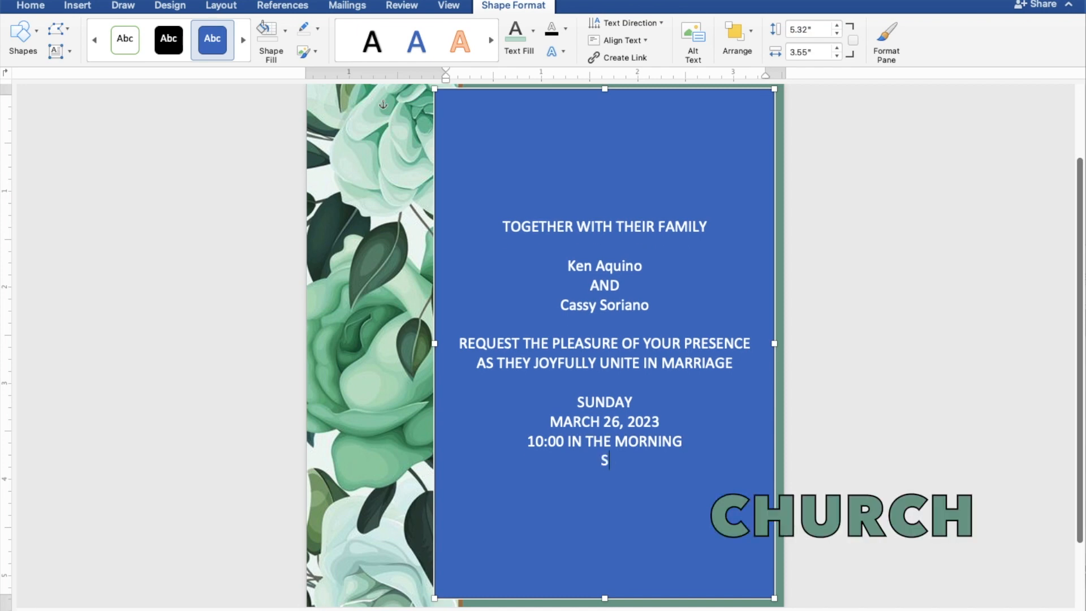
text(T. THOMAS A)
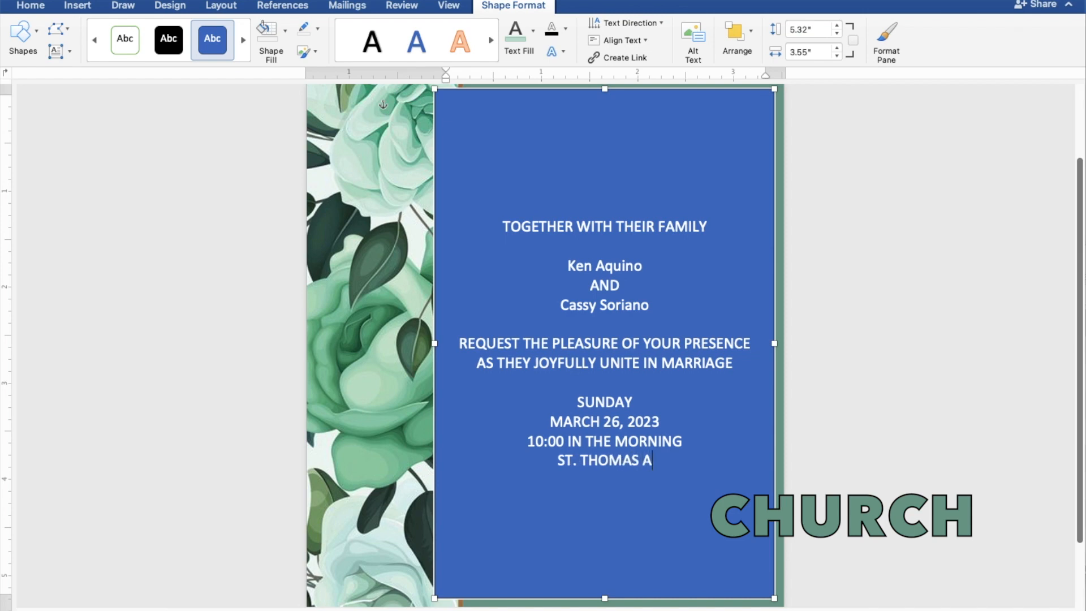
text(QUIN)
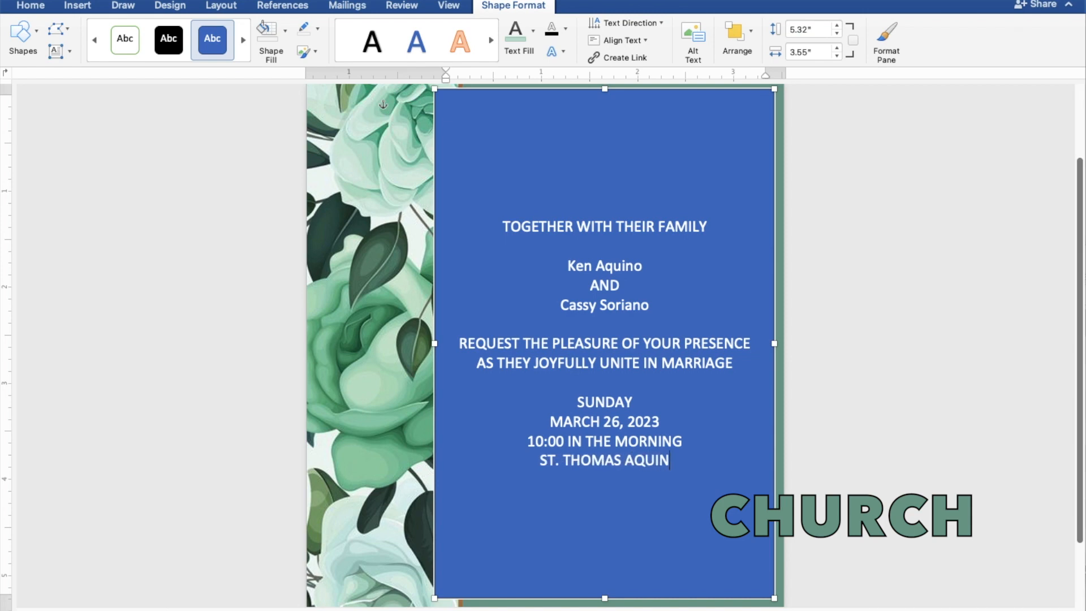
text(AS P)
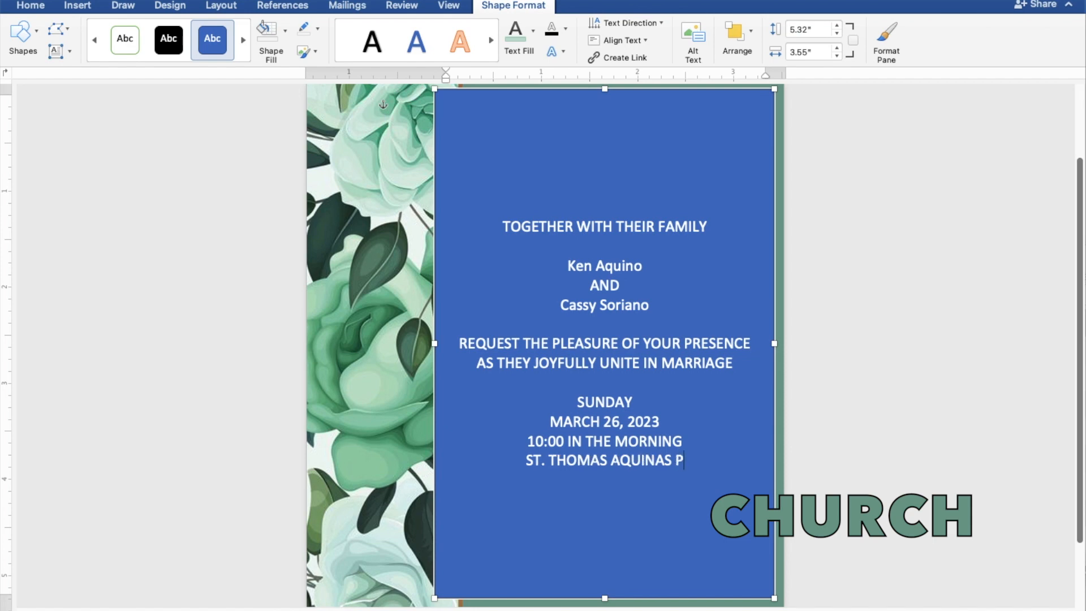
text(ARISH )
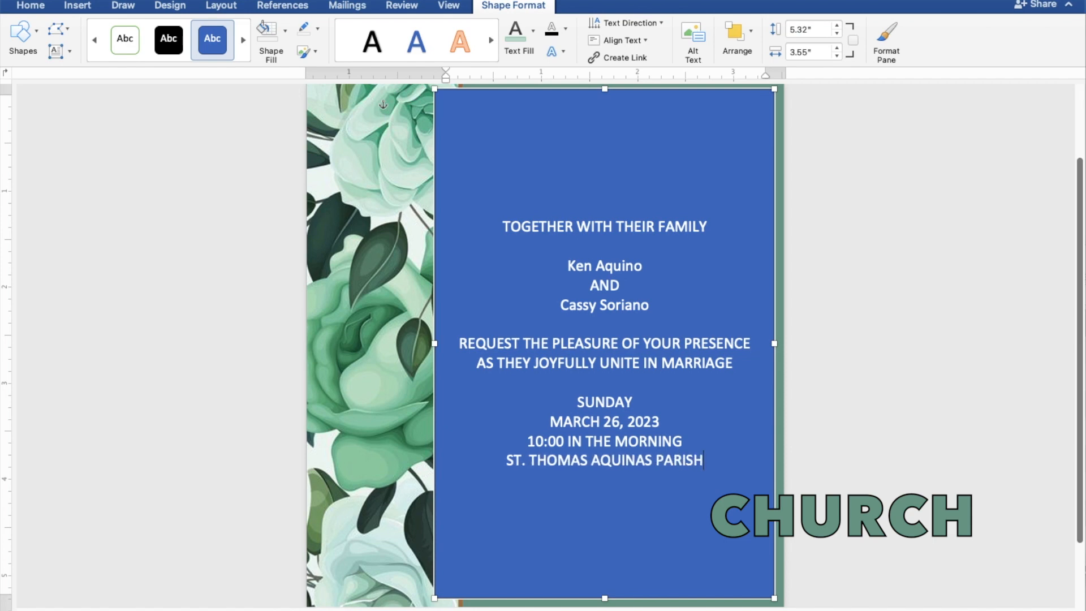
text(CHU)
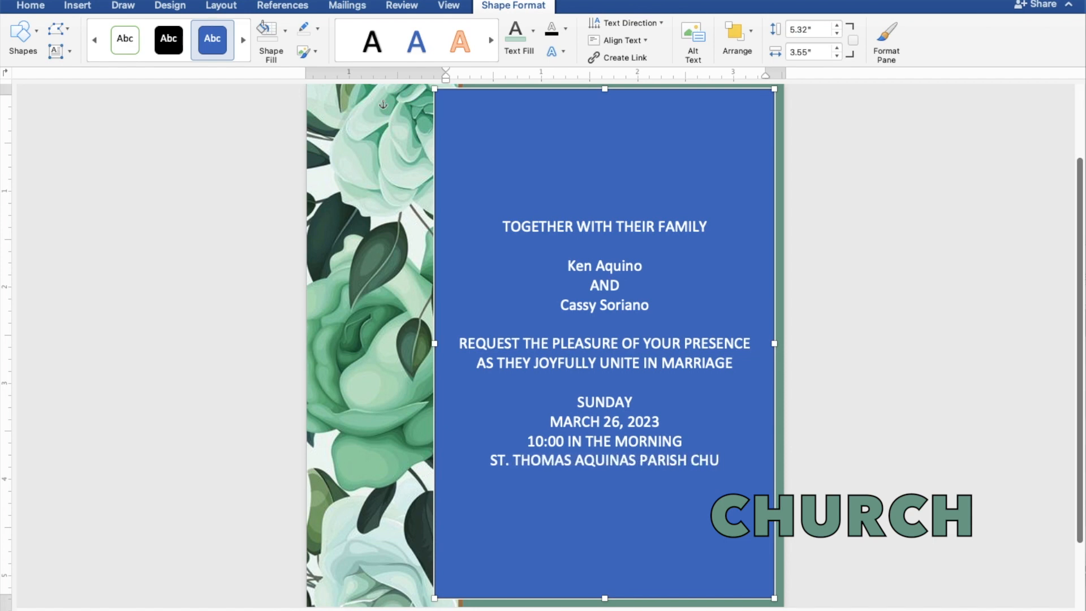
text(RCH)
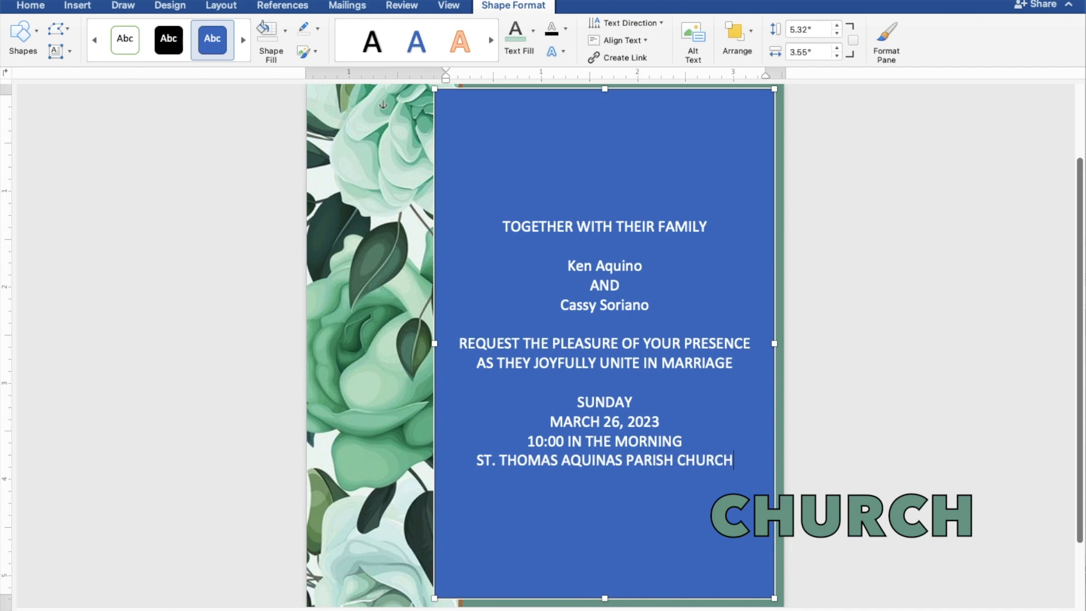
Add MANGALDAN, PANGASINAN, a blank line, and Reception to follow
key(Return)
text(MANGAL)
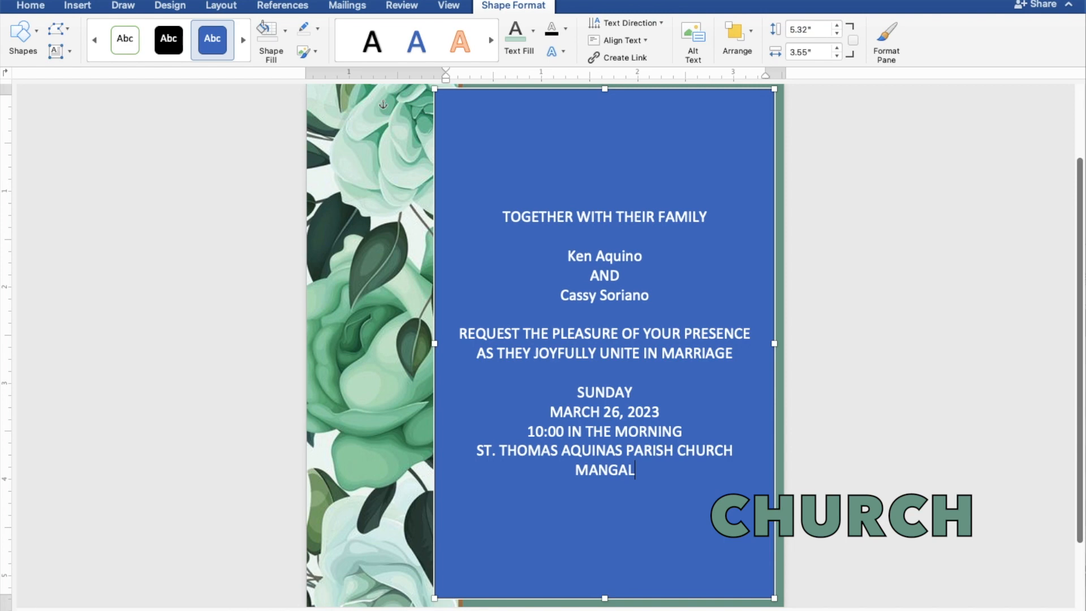
text(DAN,)
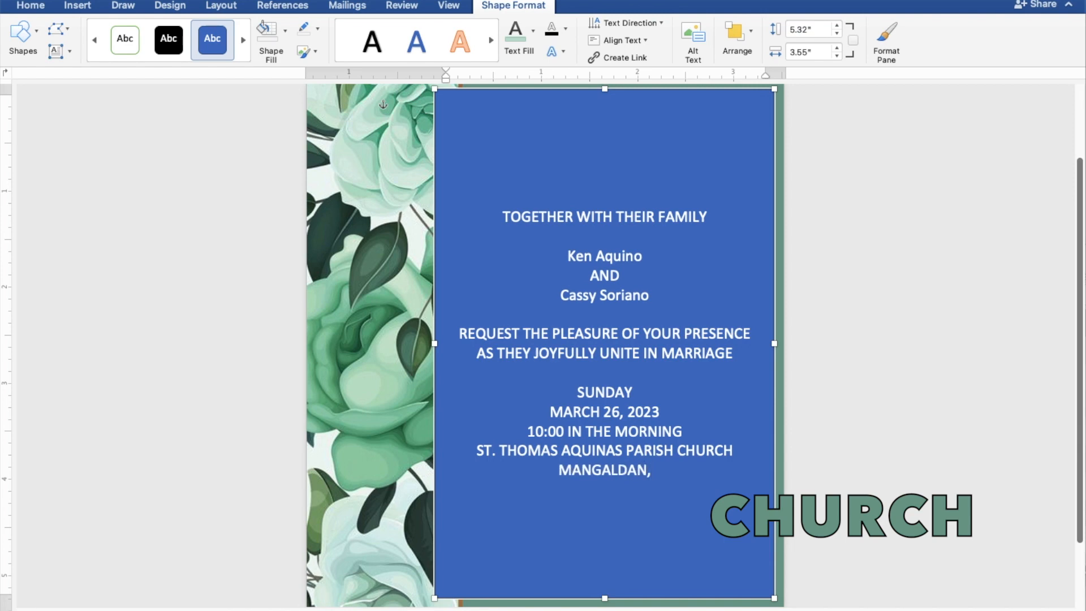
text( PAN)
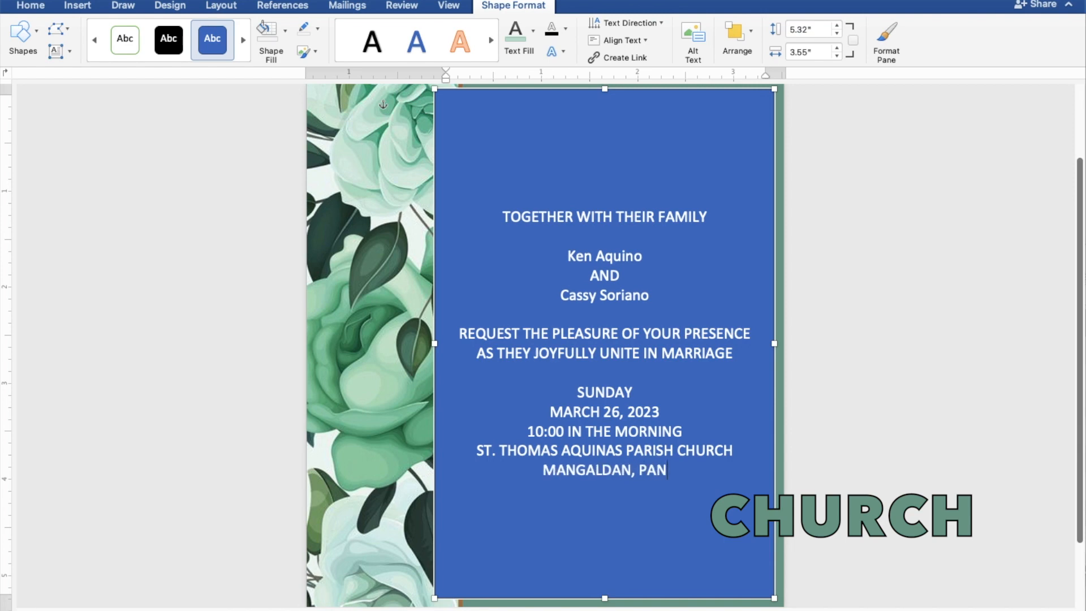
text(GASIN)
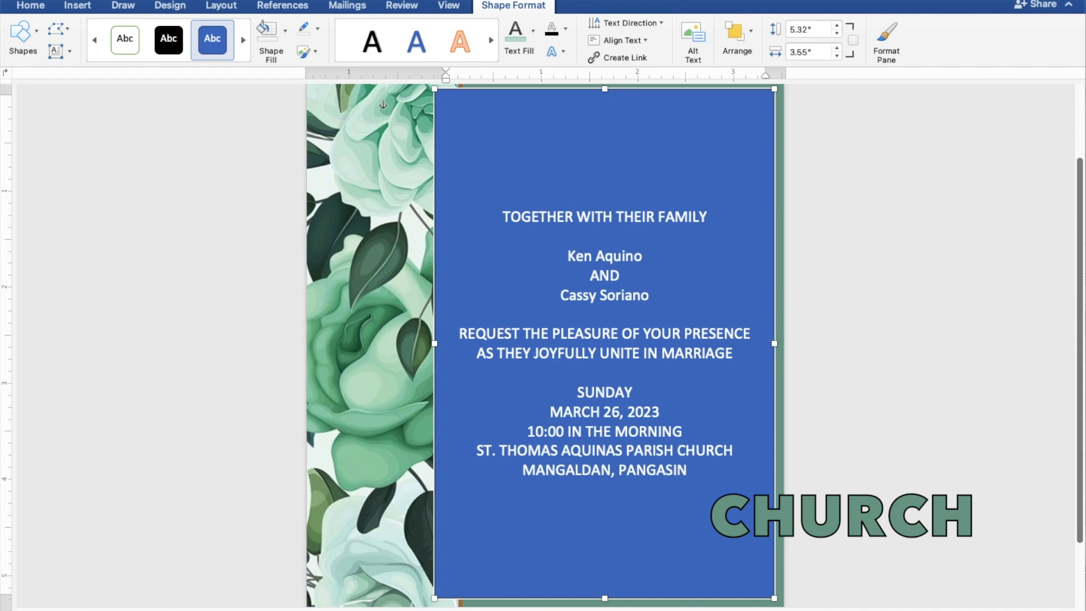
text(AN)
key(Return)
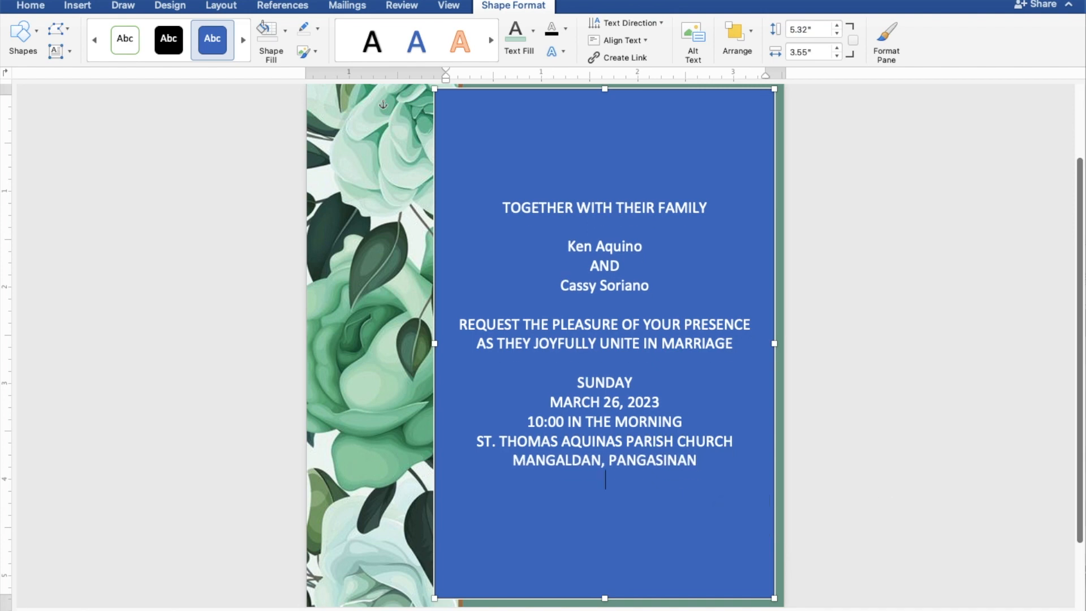
key(Return)
text(Reception to)
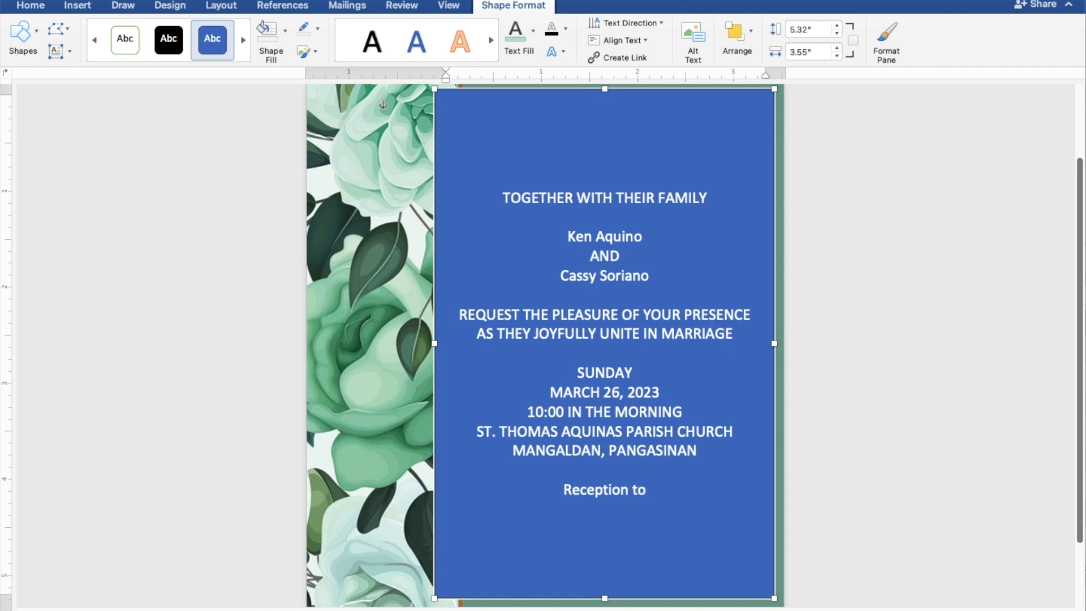
text( fo)
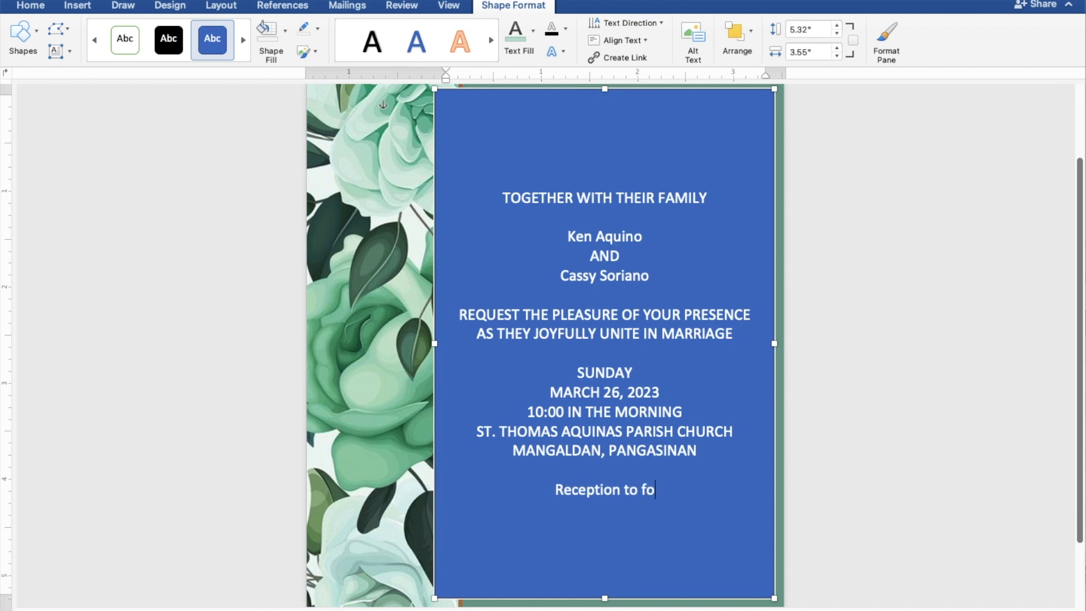
text(llow)
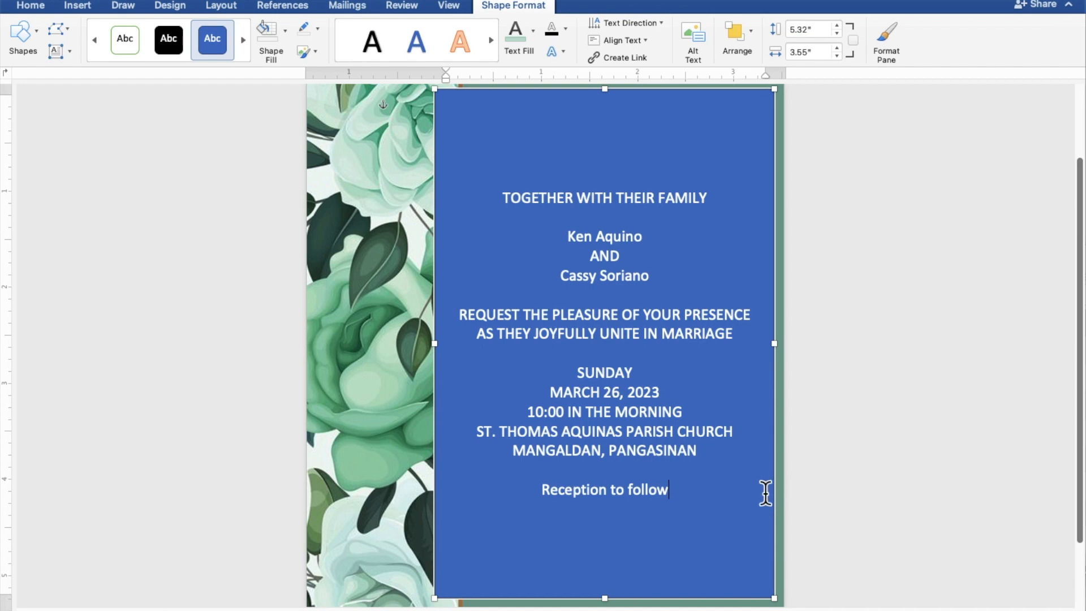
Give the invitation text box No Fill and No Outline
drag(674, 492, 491, 212)
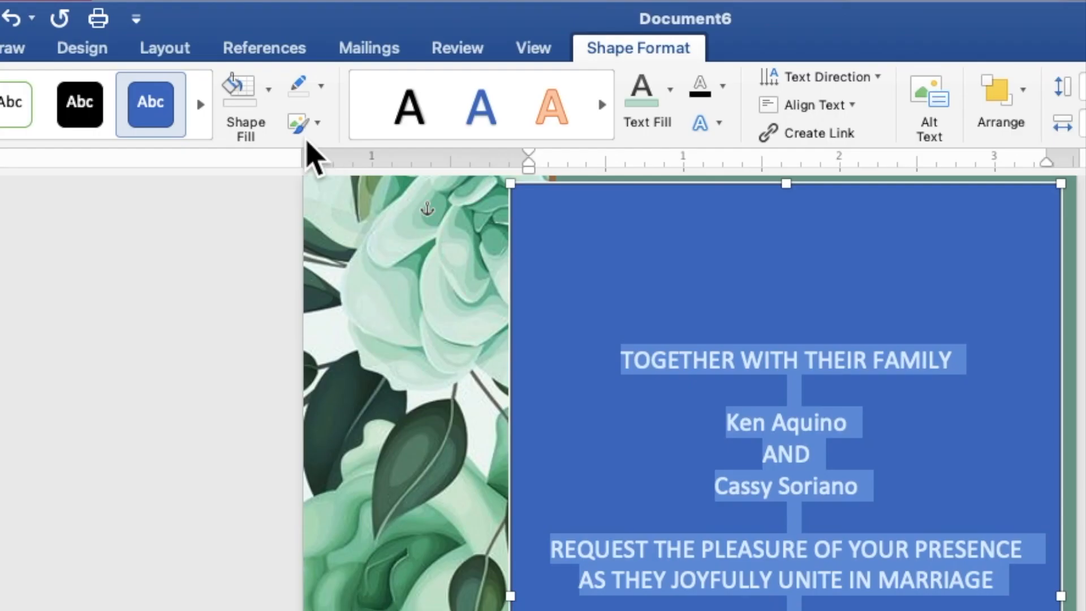
click(283, 41)
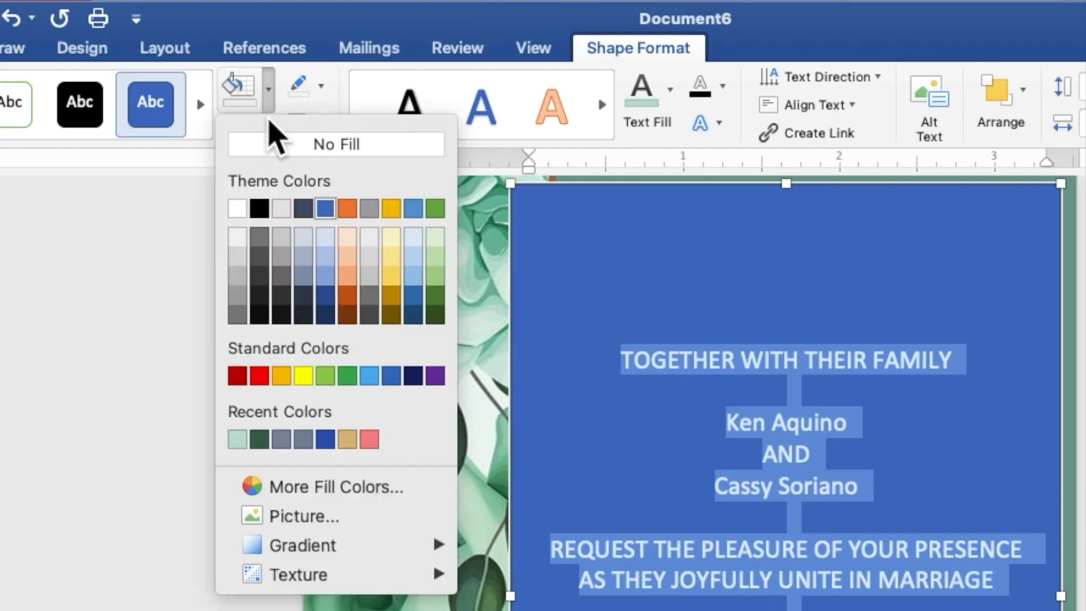
click(285, 151)
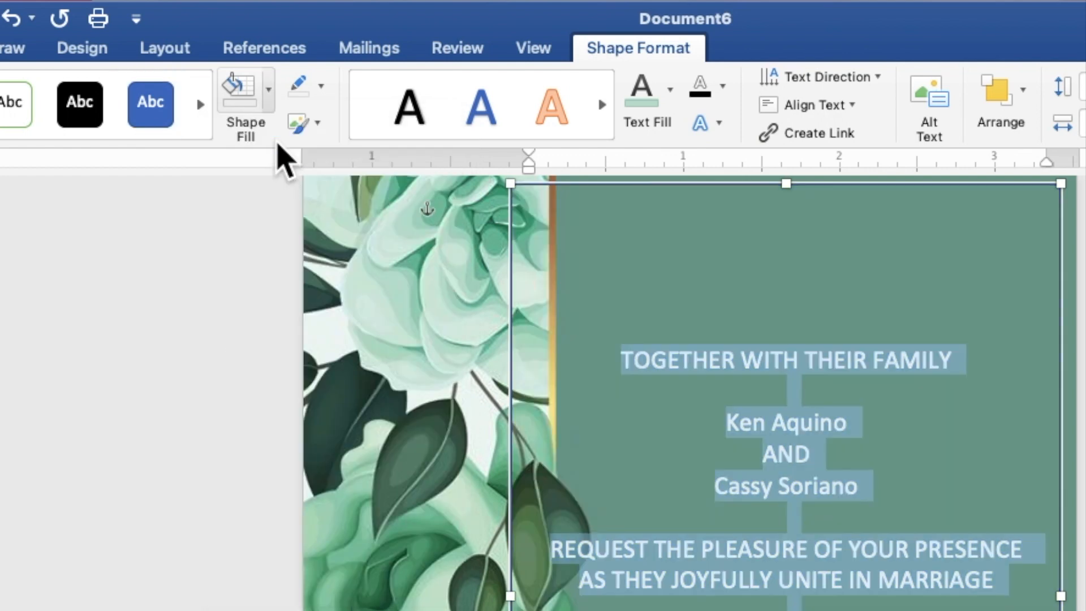
click(320, 91)
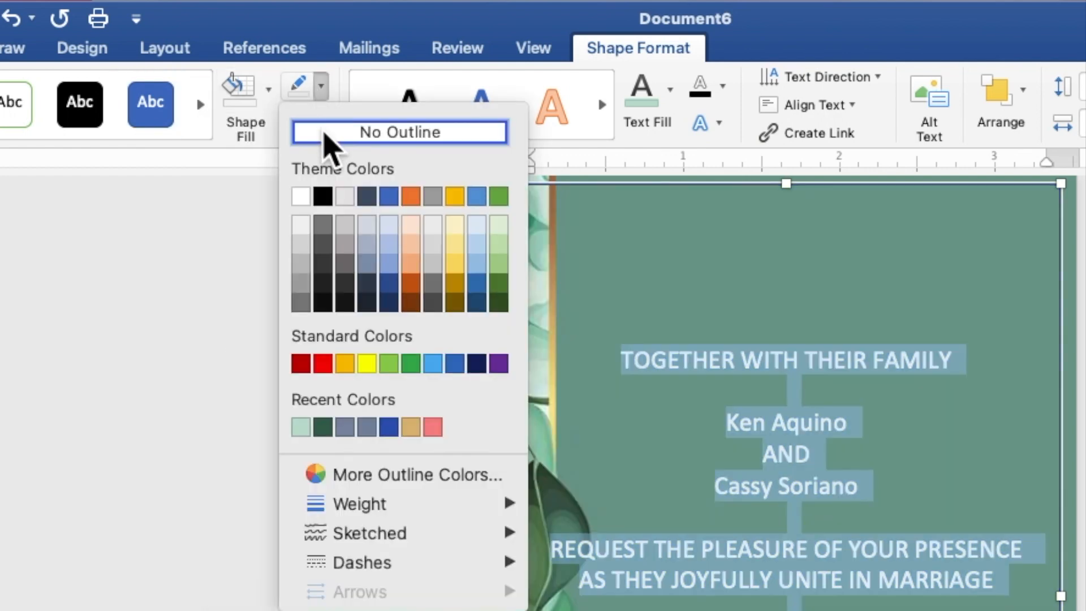
click(330, 136)
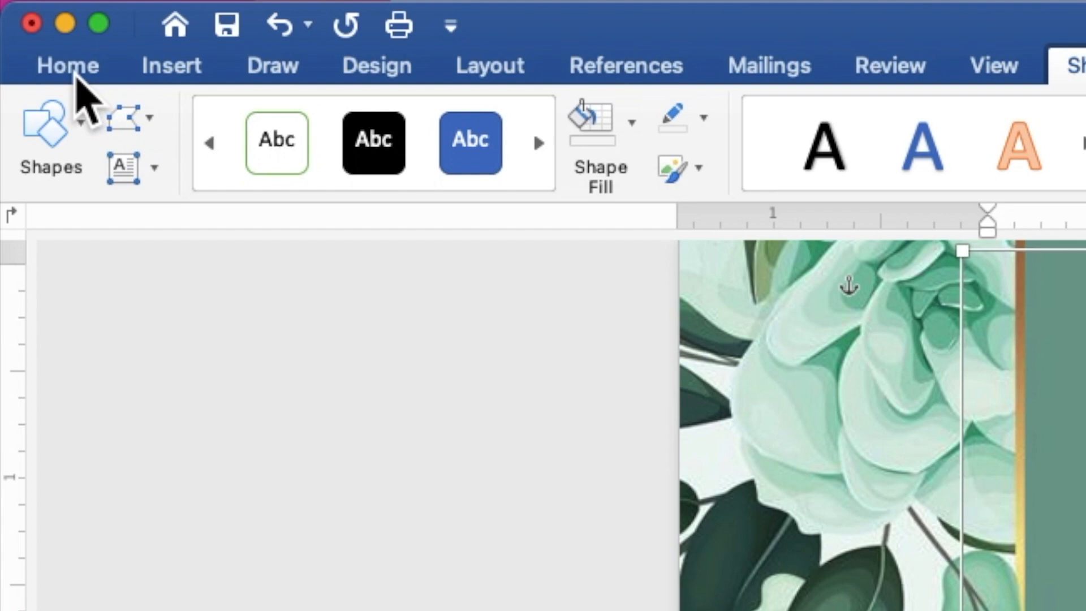
Format the invitation text as Times New Roman, 9 pt
click(76, 77)
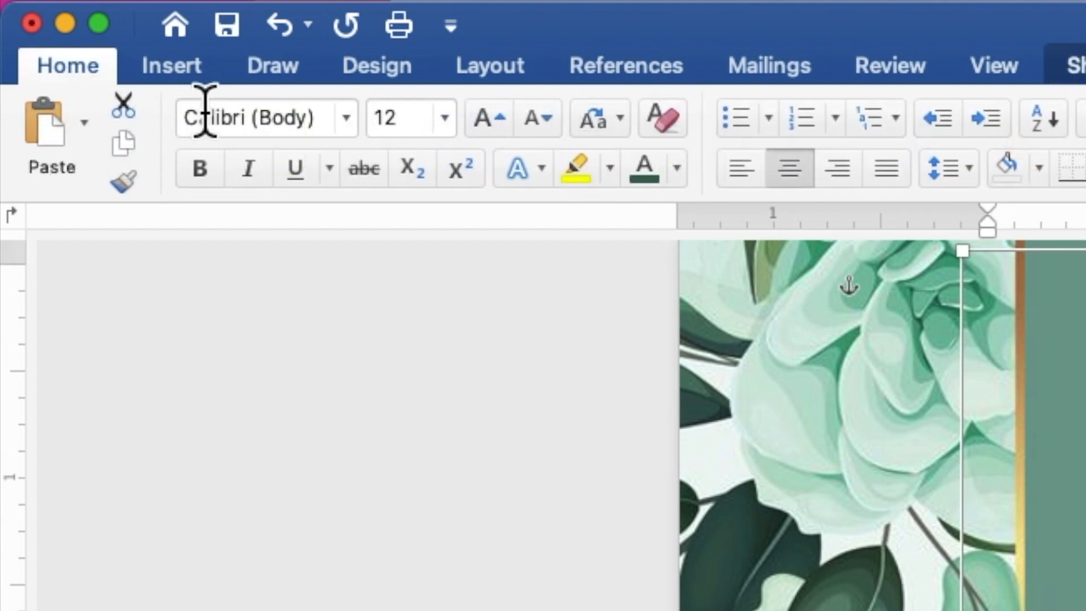
click(346, 120)
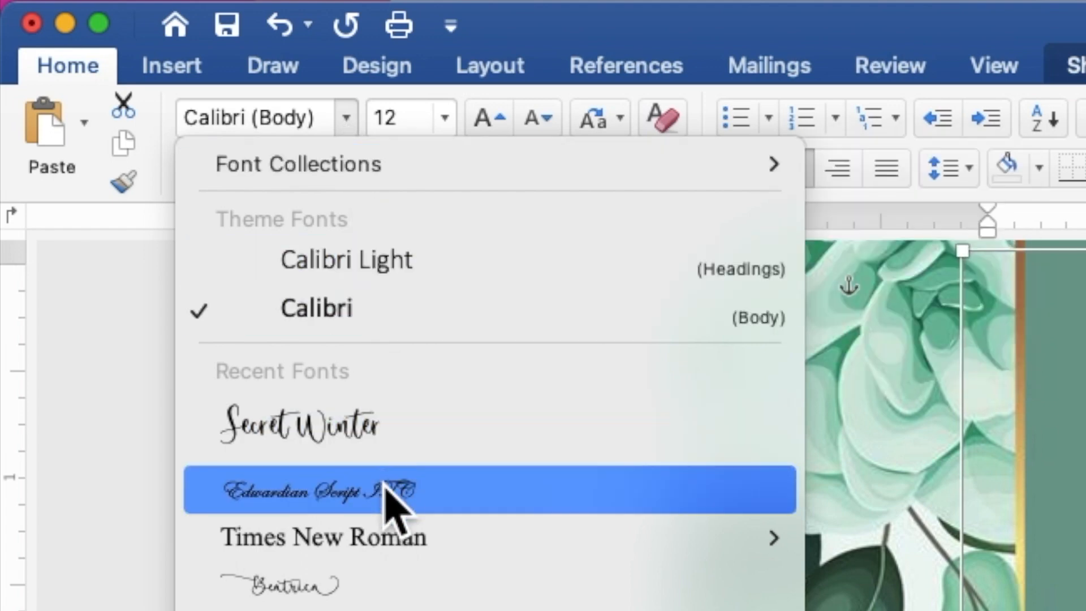
click(394, 534)
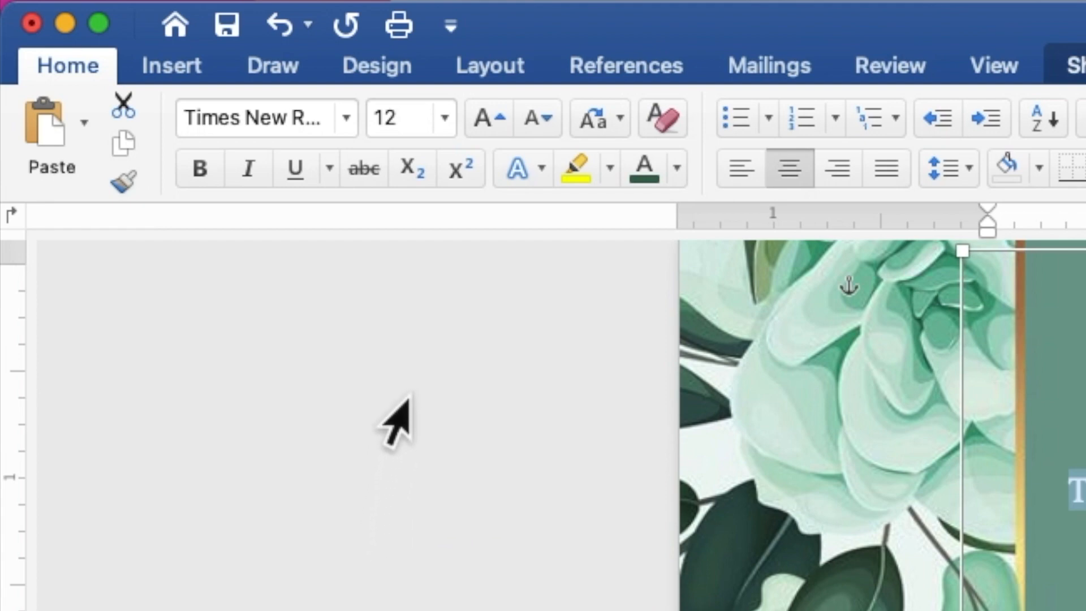
click(390, 116)
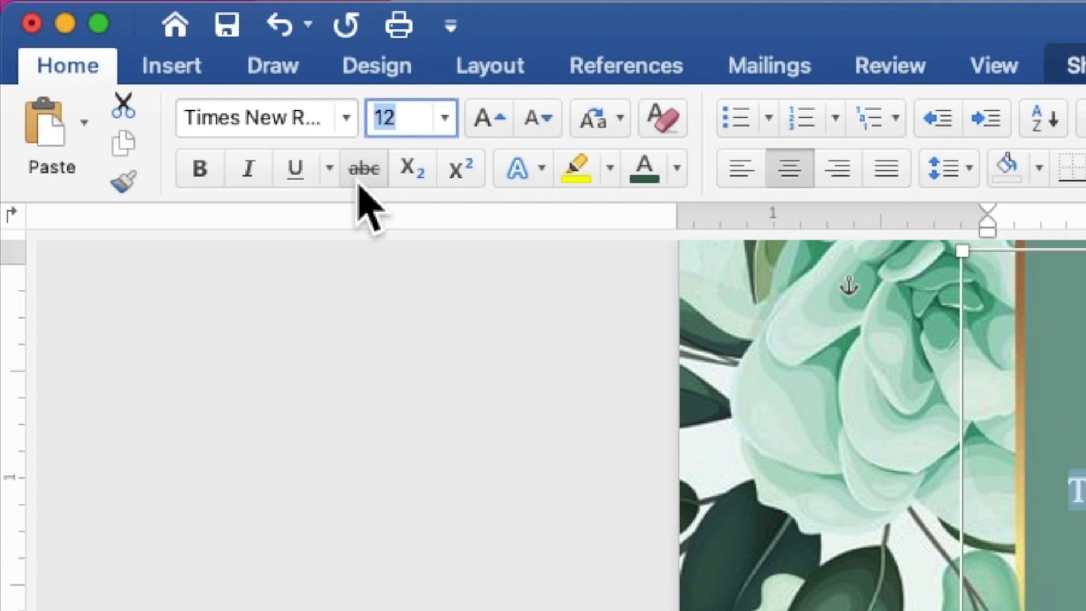
text(9)
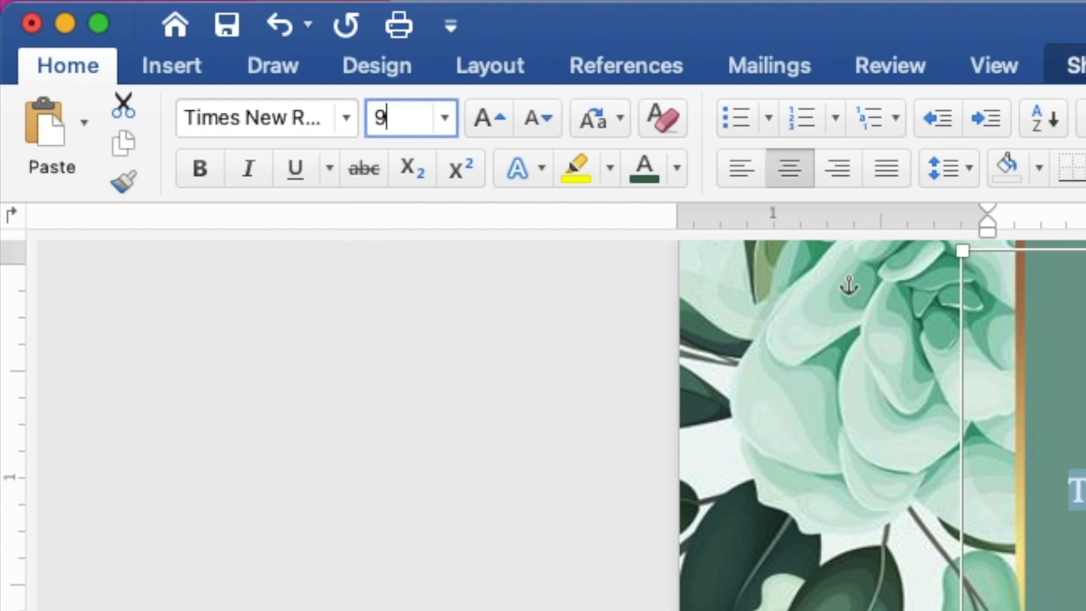
key(Return)
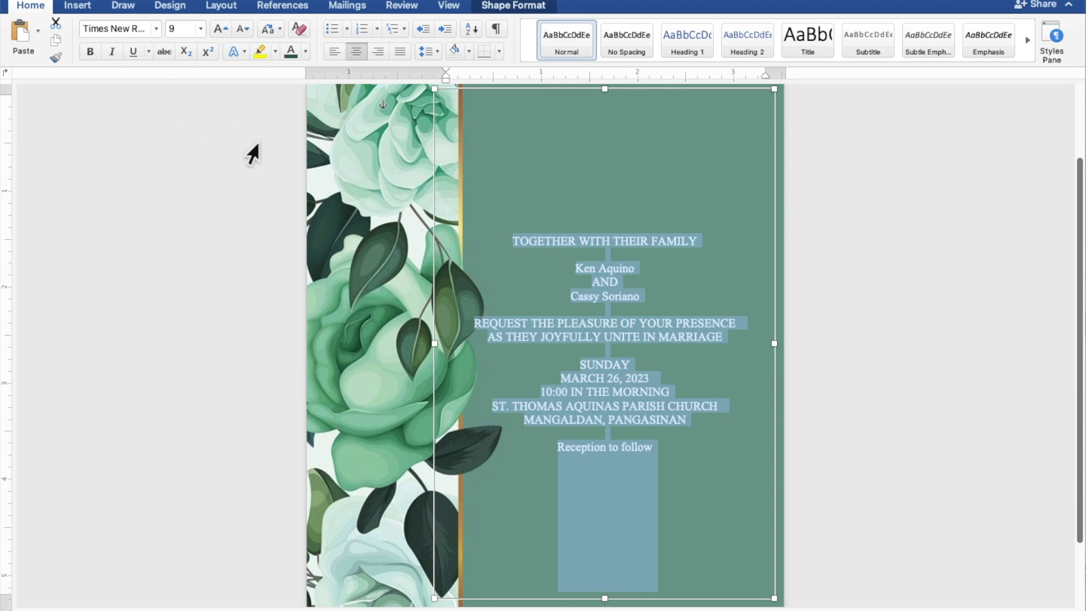
Apply the Secret Winter script font to the couple's names and 'Reception to follow'
click(651, 270)
drag(642, 270, 583, 265)
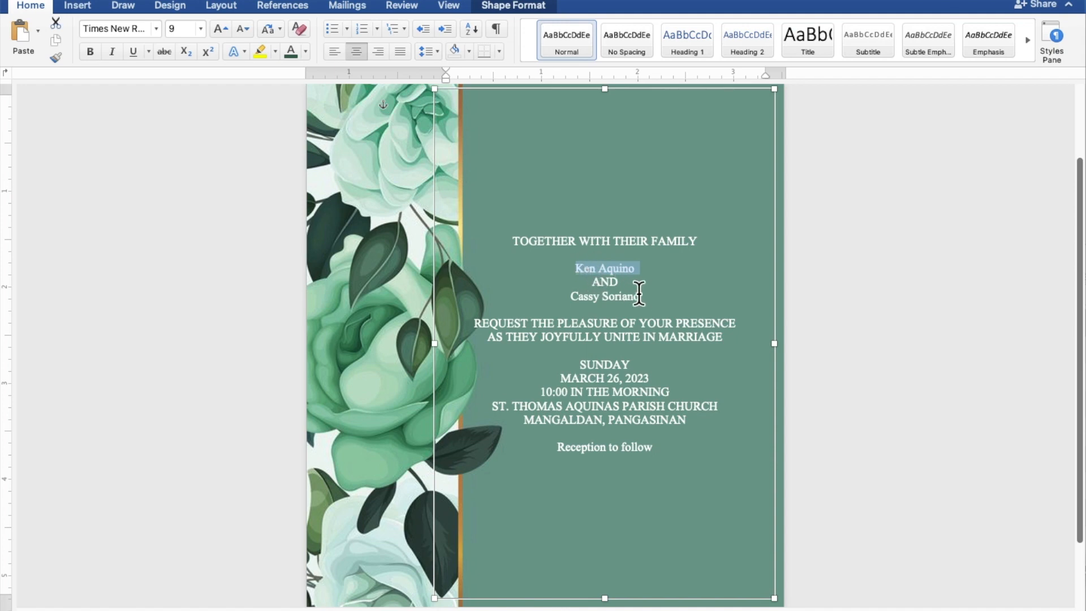
drag(645, 296, 574, 299)
drag(656, 449, 586, 447)
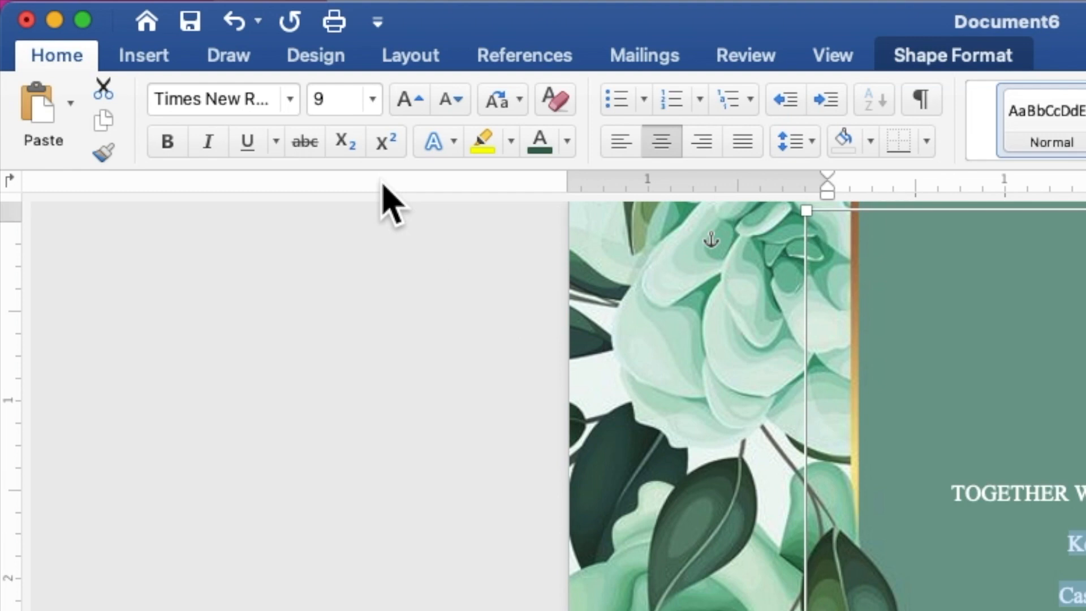
click(291, 99)
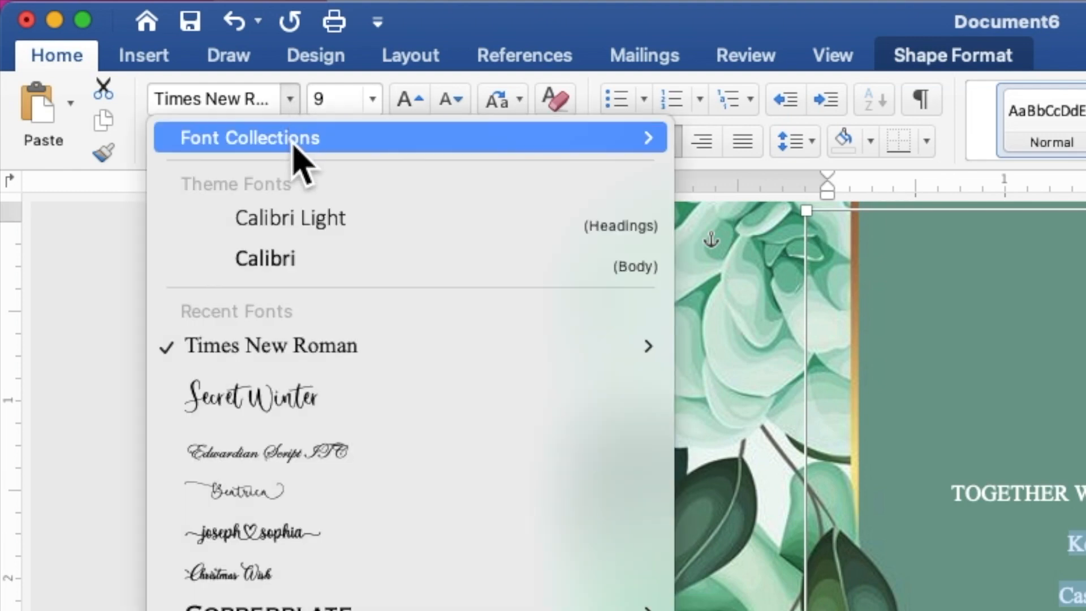
click(305, 396)
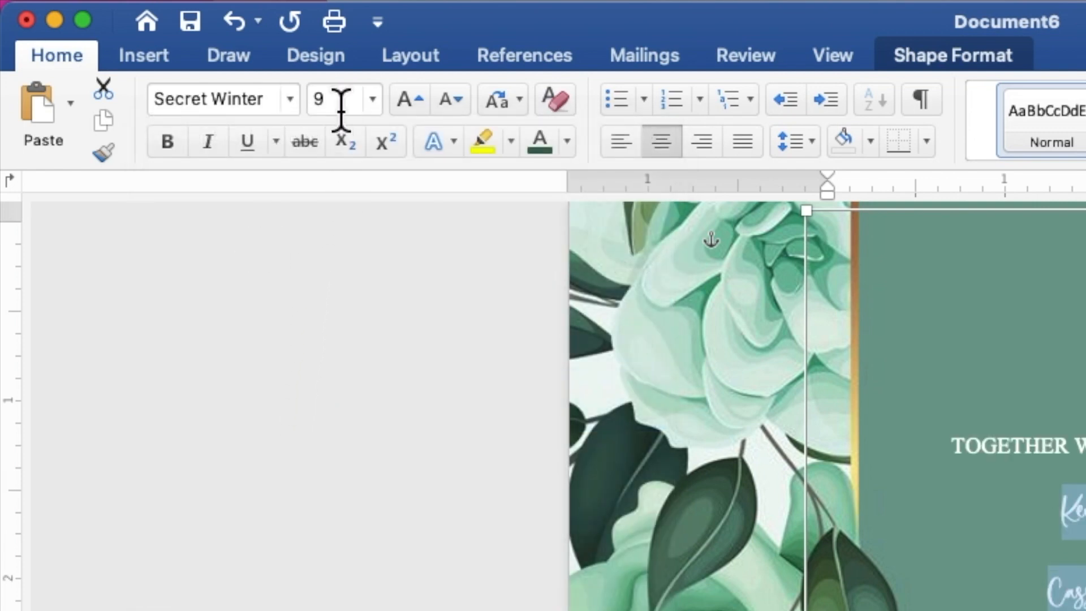
Make the script lines 15 pt and colour them light mint green
click(315, 99)
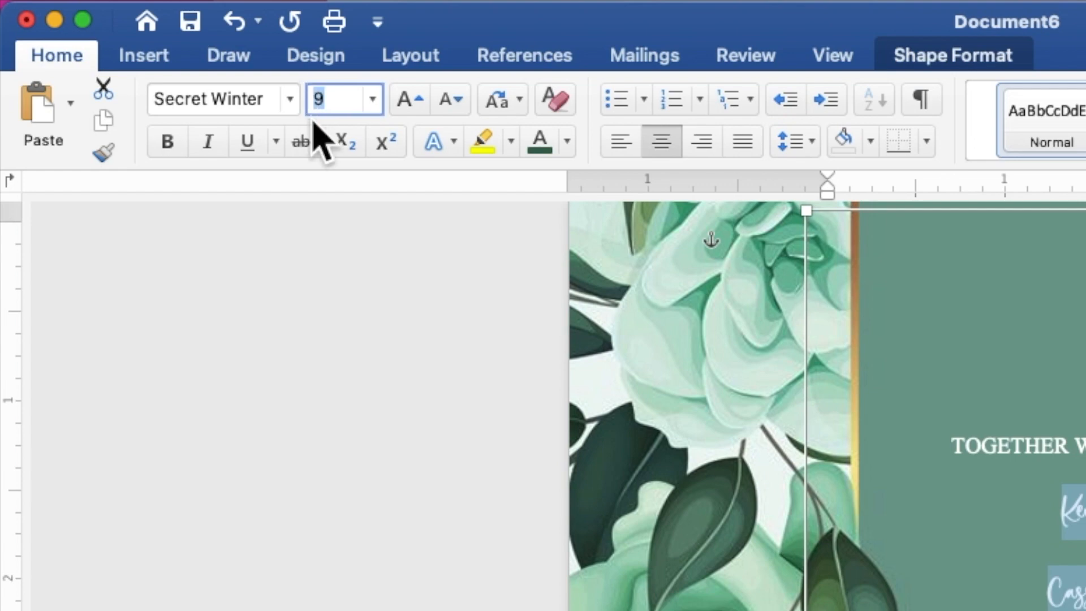
text(15)
key(Return)
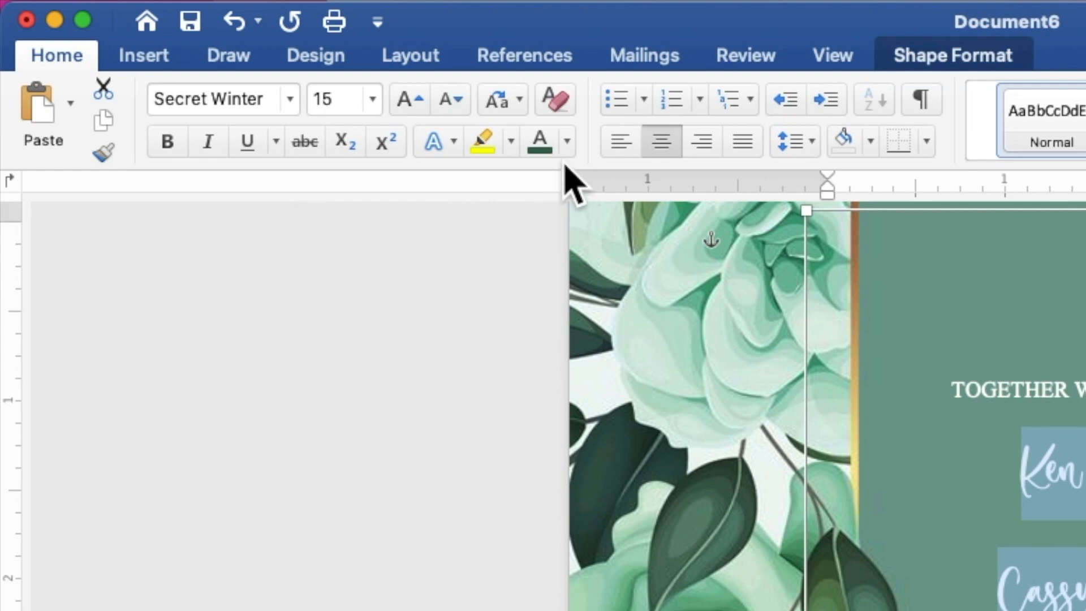
click(568, 142)
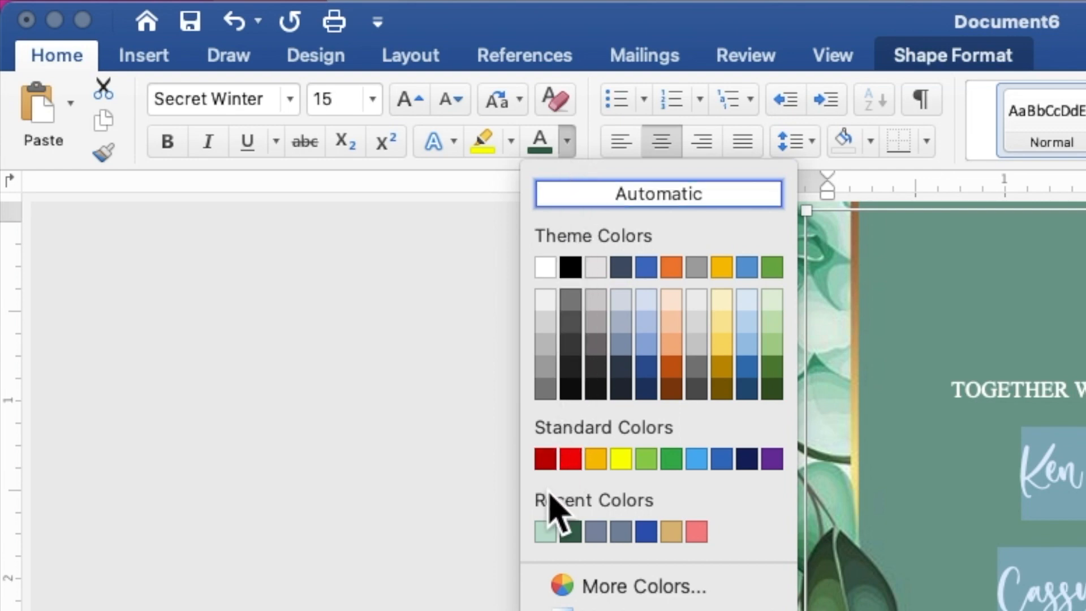
click(545, 532)
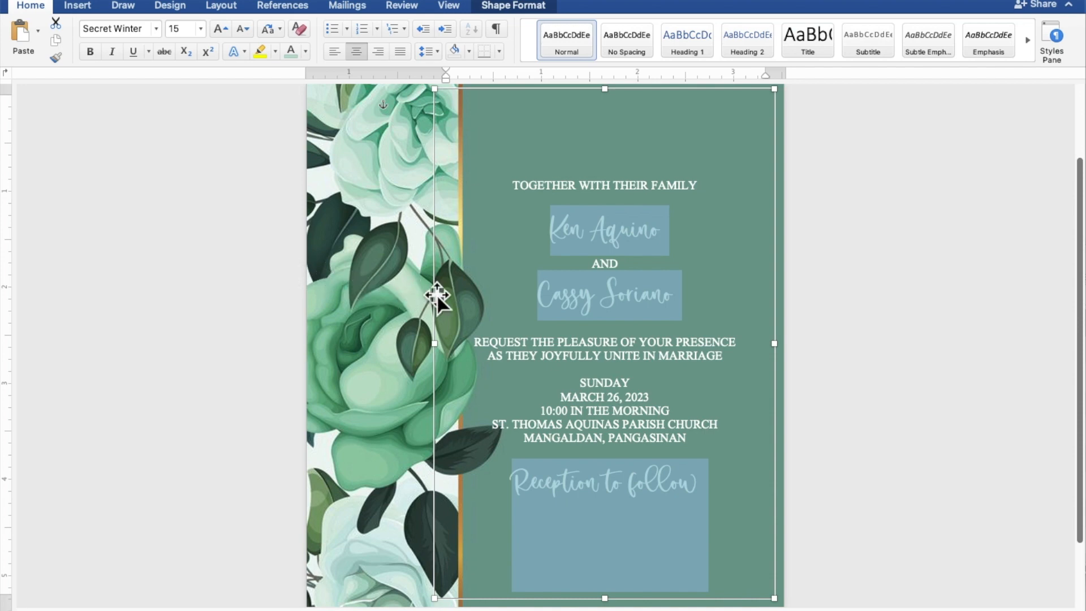
Select both of the couple's name lines and set them to 25 pt
click(684, 304)
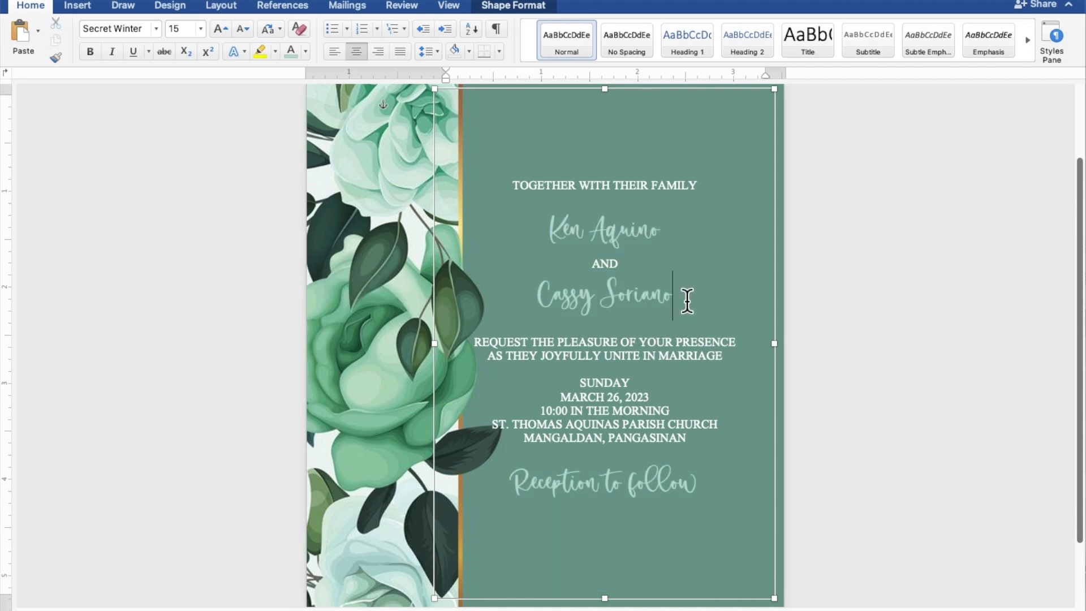
drag(690, 298, 561, 307)
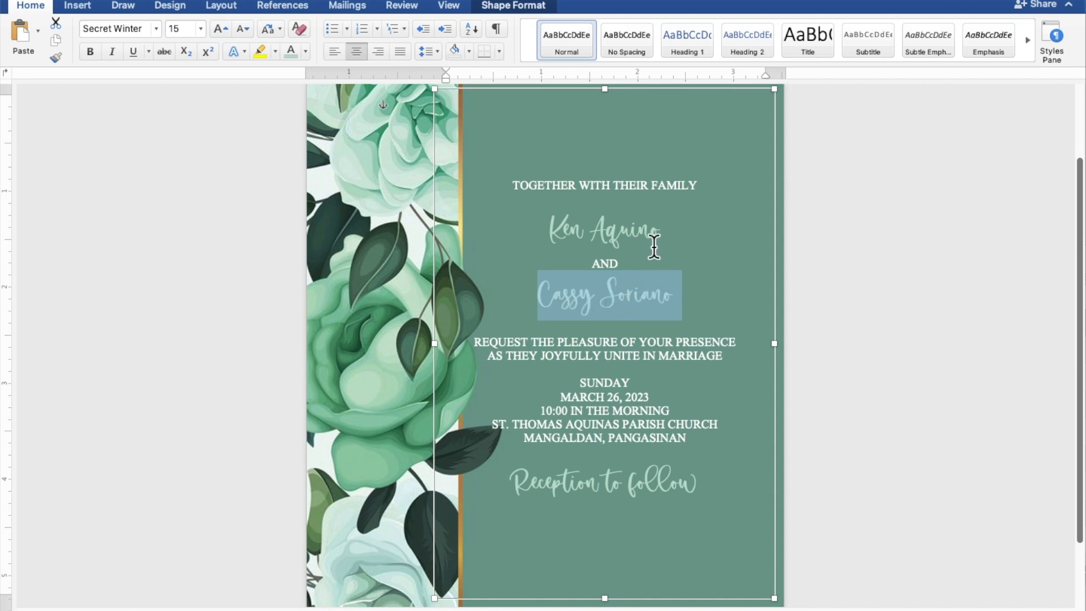
drag(669, 231, 564, 231)
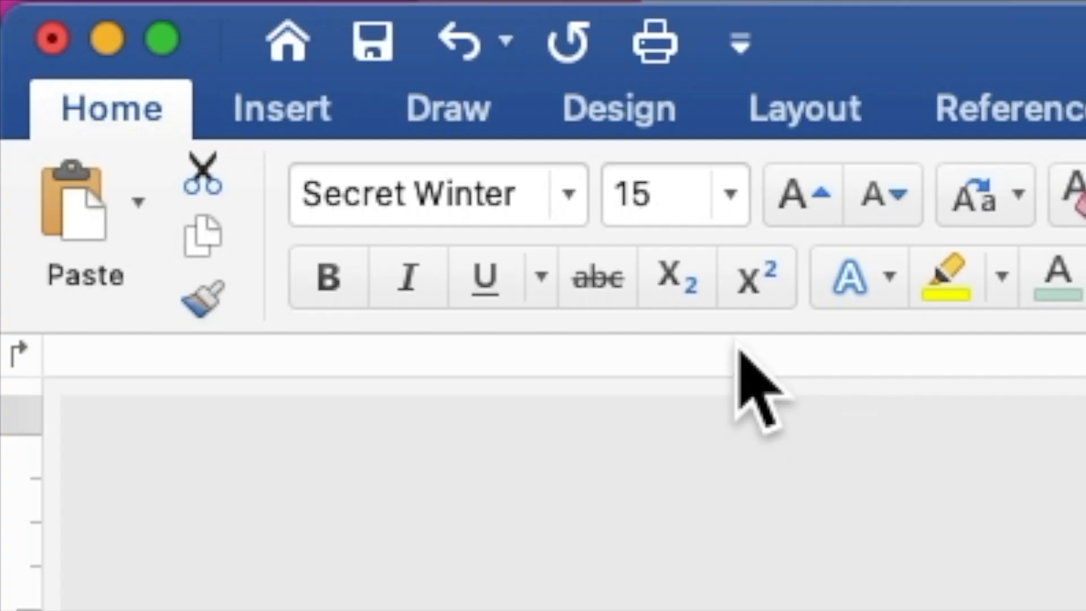
drag(669, 195, 616, 194)
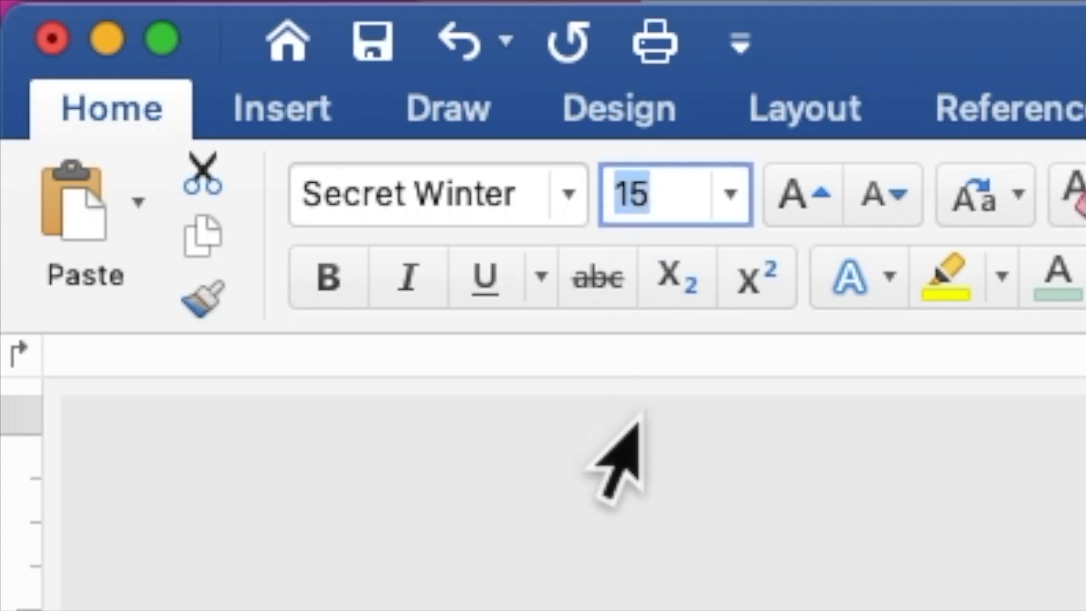
text(25)
key(Return)
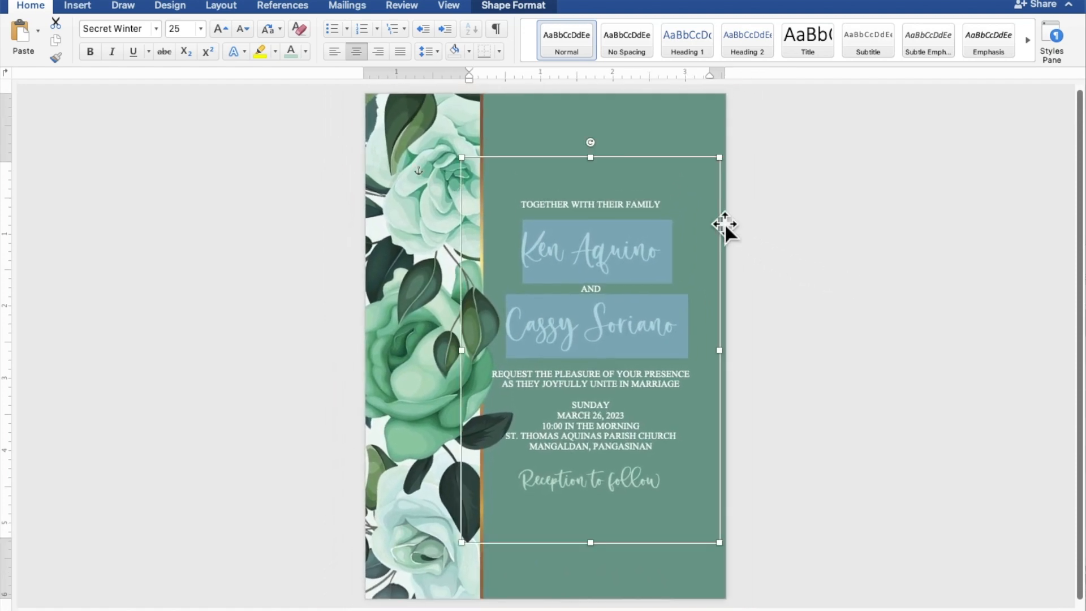
Narrow the invitation text box from its left edge to about 3.25 inches wide, clear of the flowers
click(687, 160)
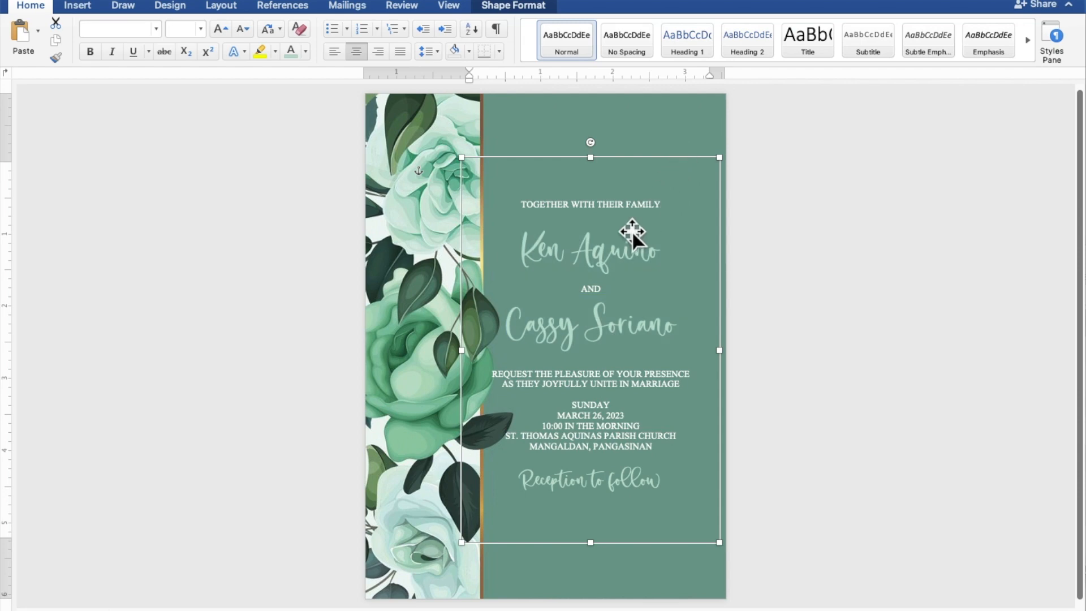
drag(464, 351, 487, 354)
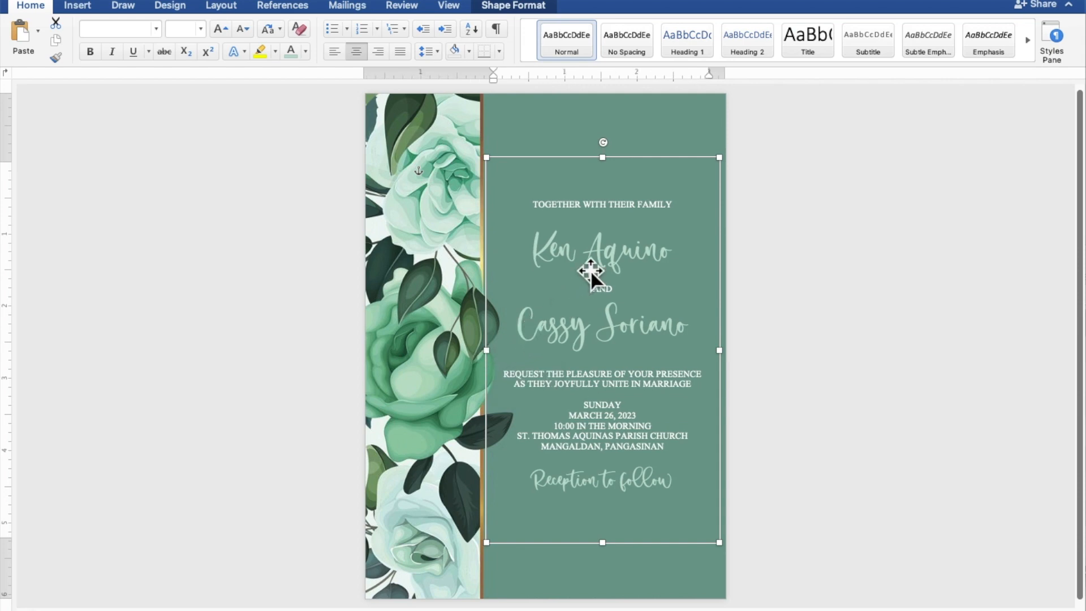
Add blank lines above the names, the REQUEST THE PLEASURE line, SUNDAY and Reception to follow
click(625, 224)
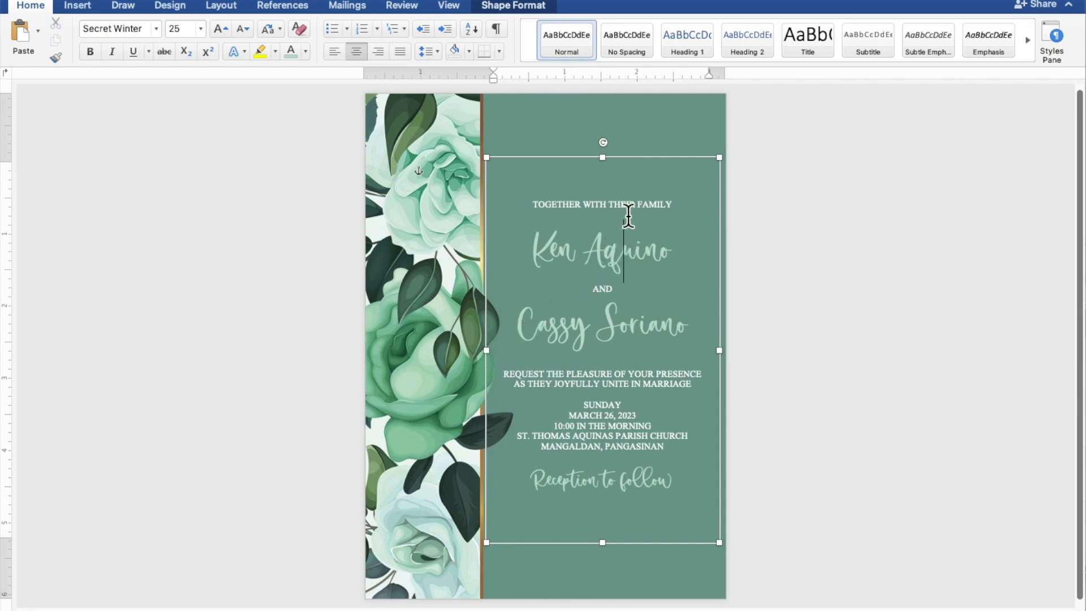
click(629, 215)
key(Return)
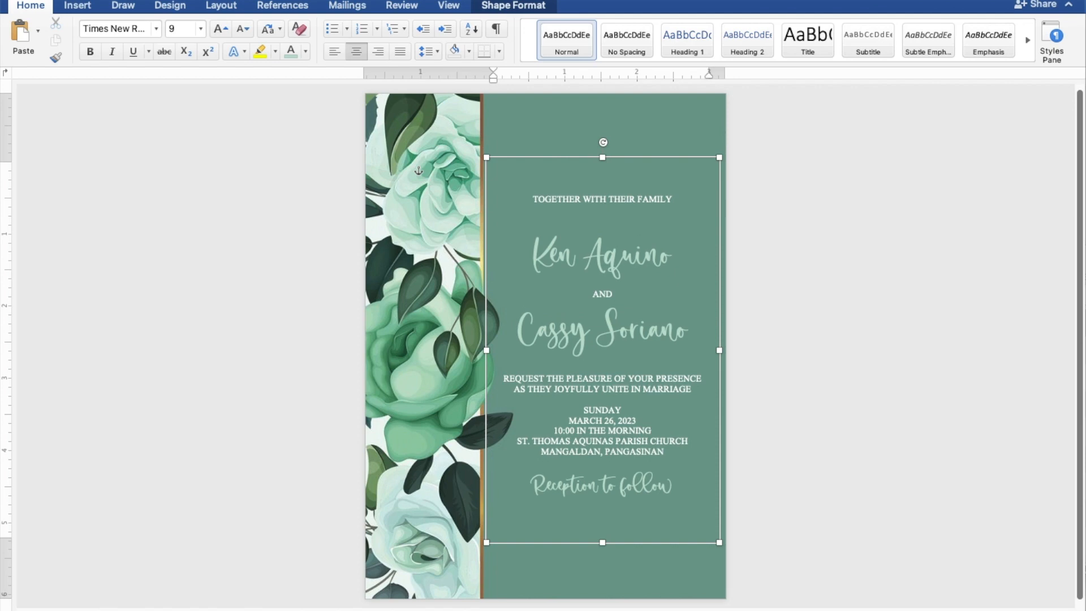
key(Return)
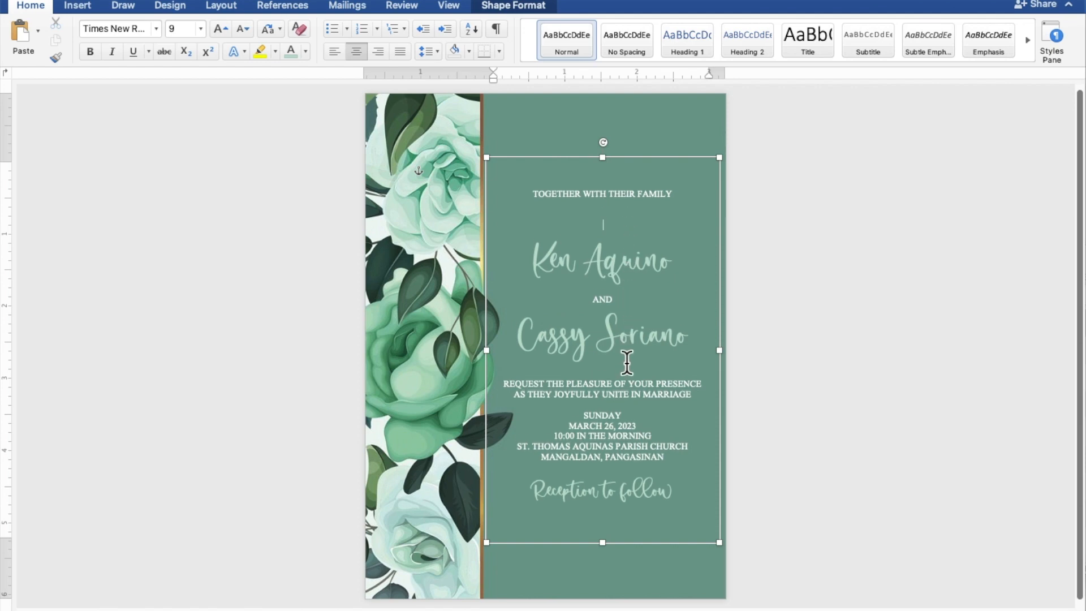
key(Return)
key(Return)
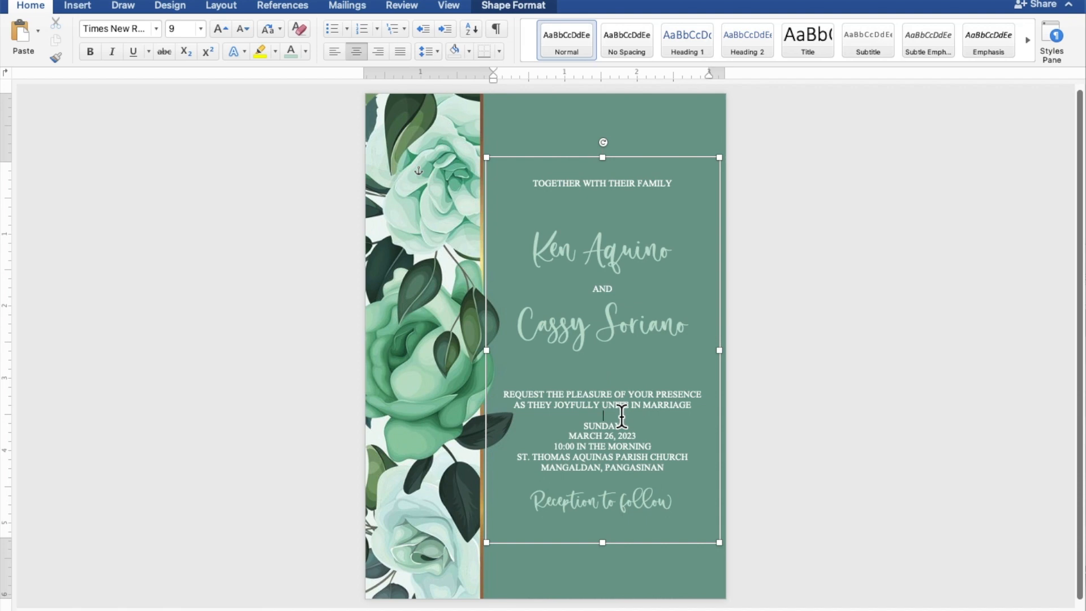
key(Return)
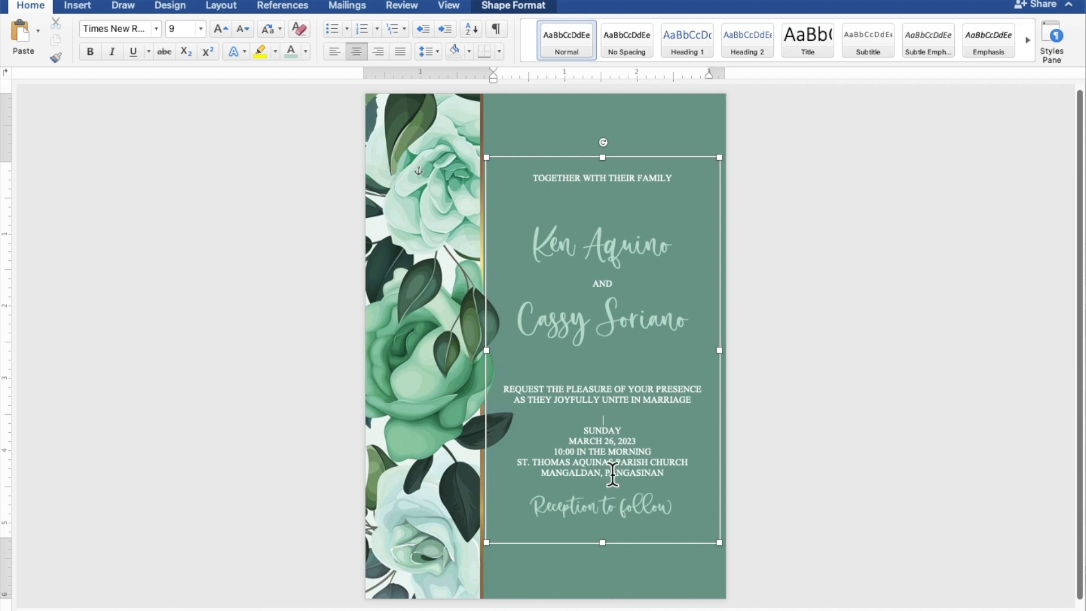
click(621, 487)
key(Return)
key(Return)
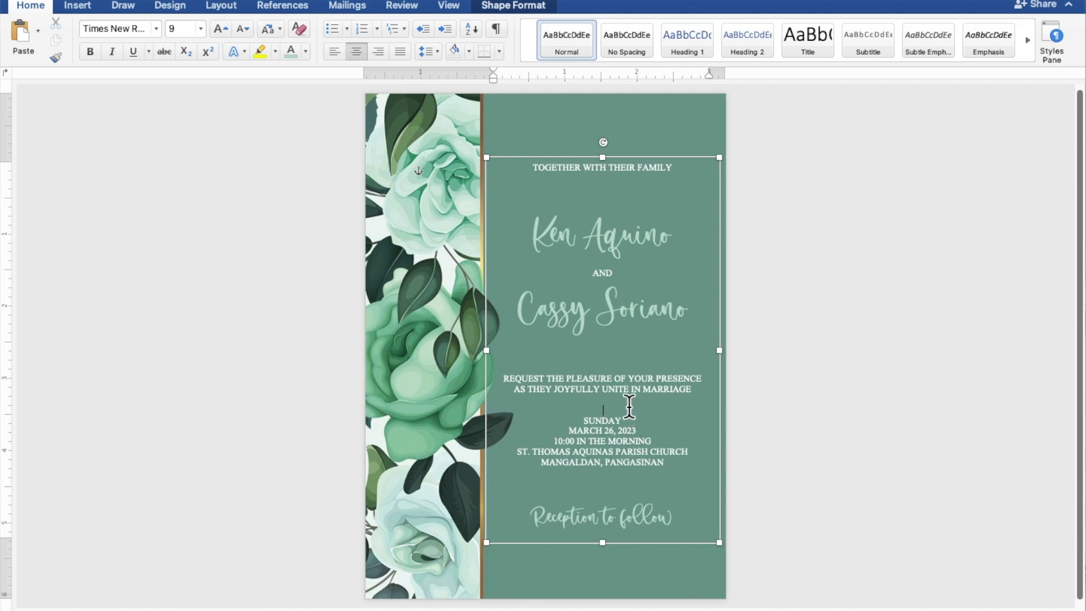
key(Return)
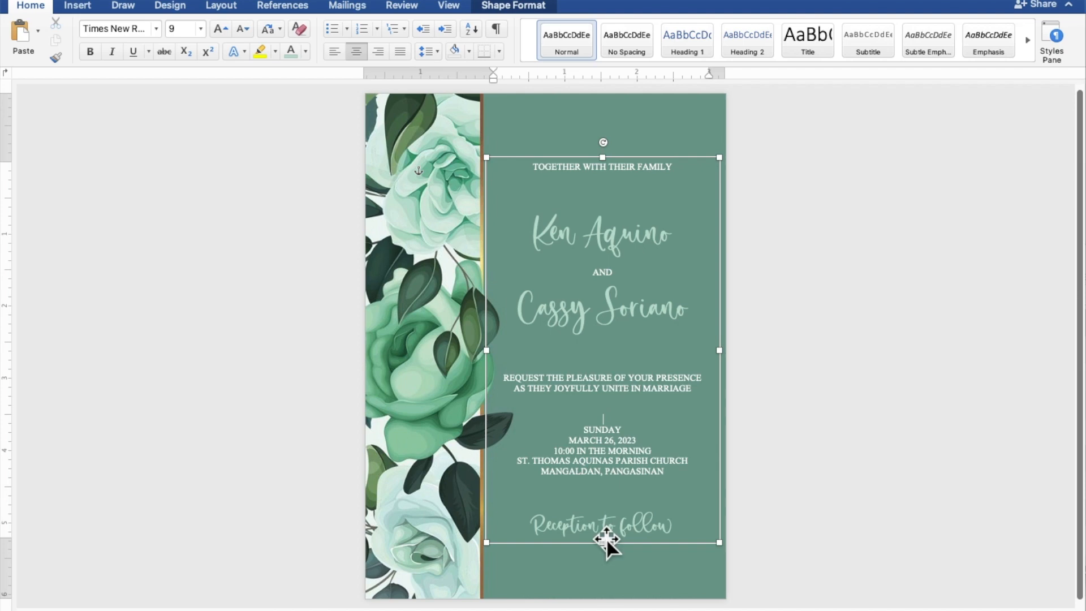
Stretch the text box to 3.2" by 5.72", add spacing below the opening line and names, and lower it slightly
drag(604, 546, 604, 559)
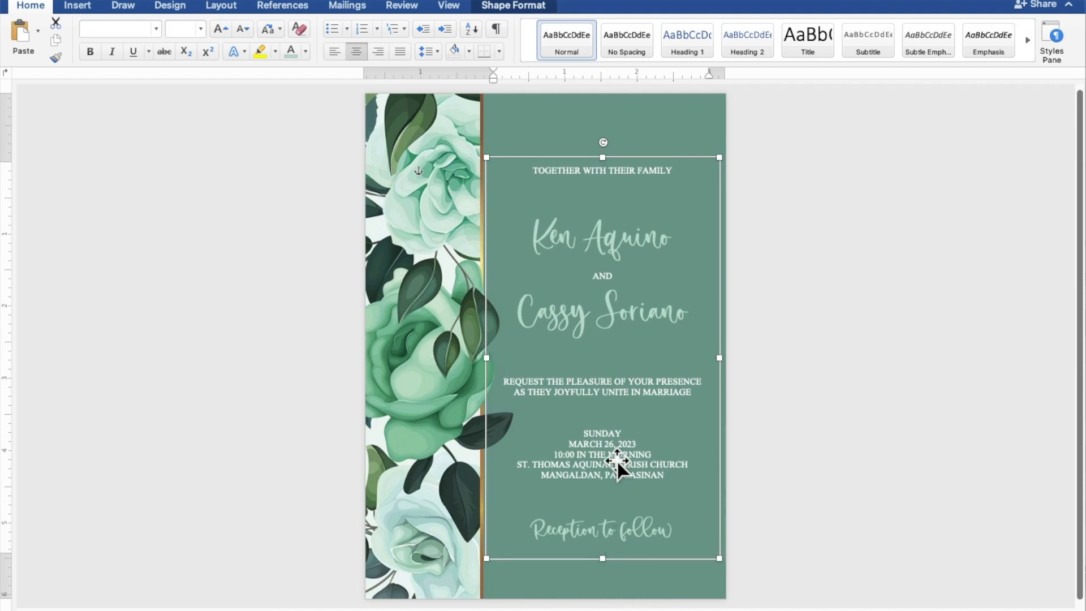
drag(603, 157, 602, 125)
click(610, 162)
key(Return)
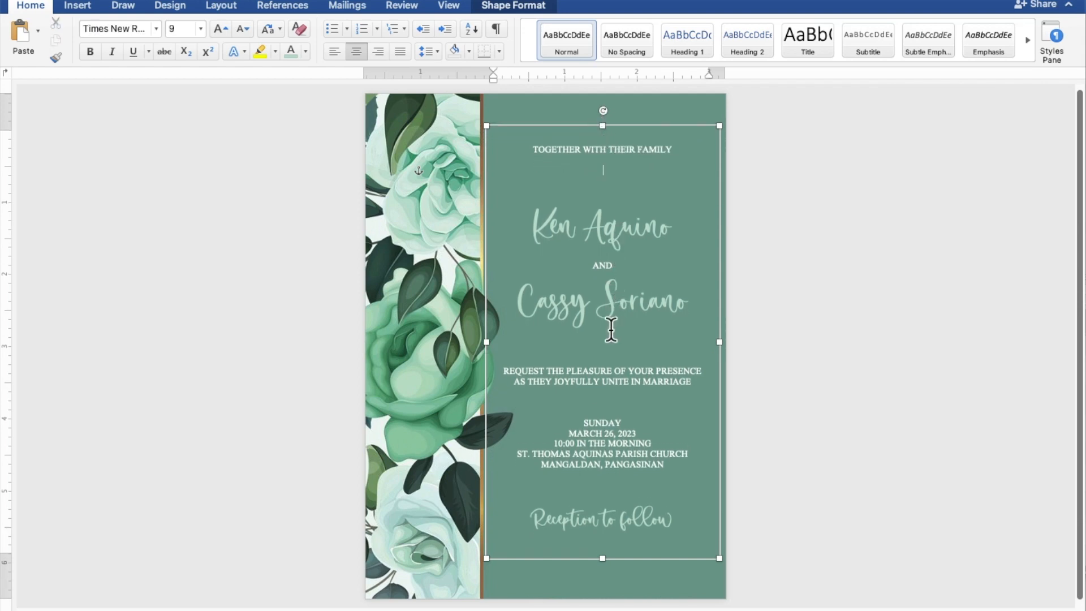
click(611, 348)
key(Return)
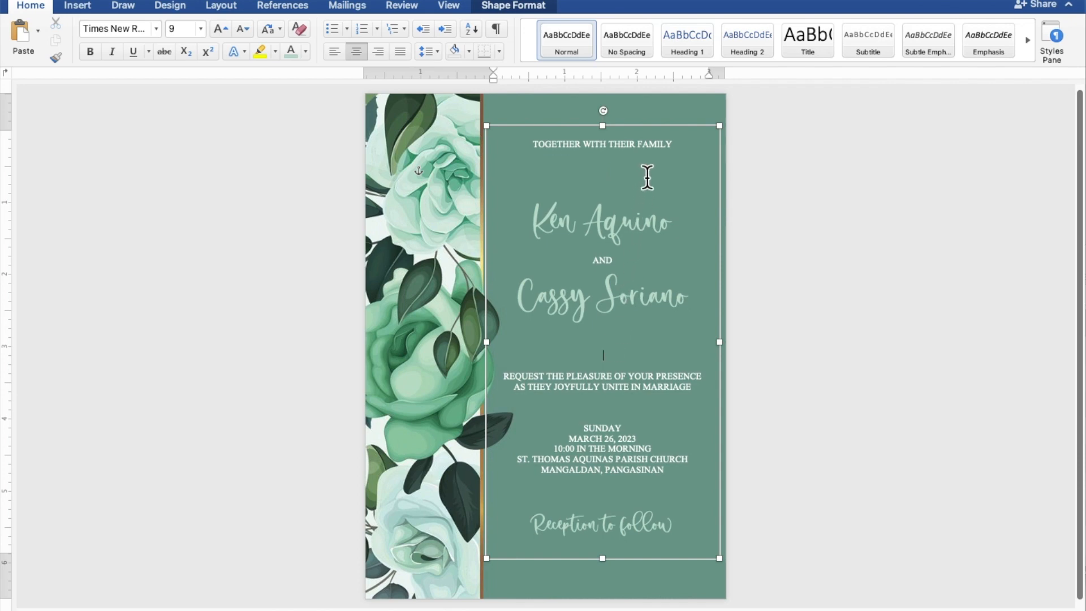
drag(649, 124, 649, 127)
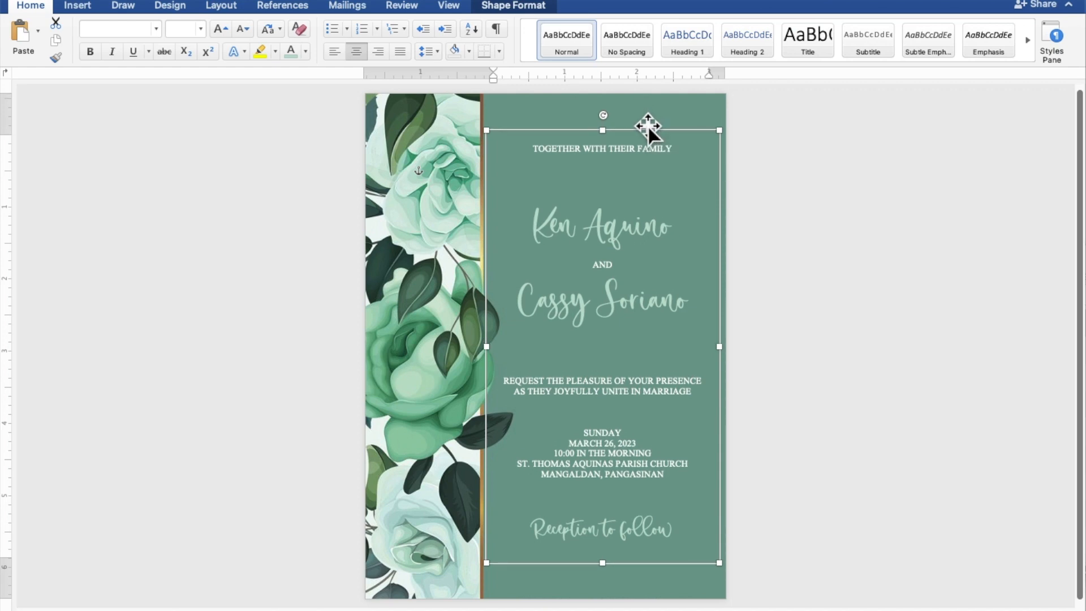
click(873, 214)
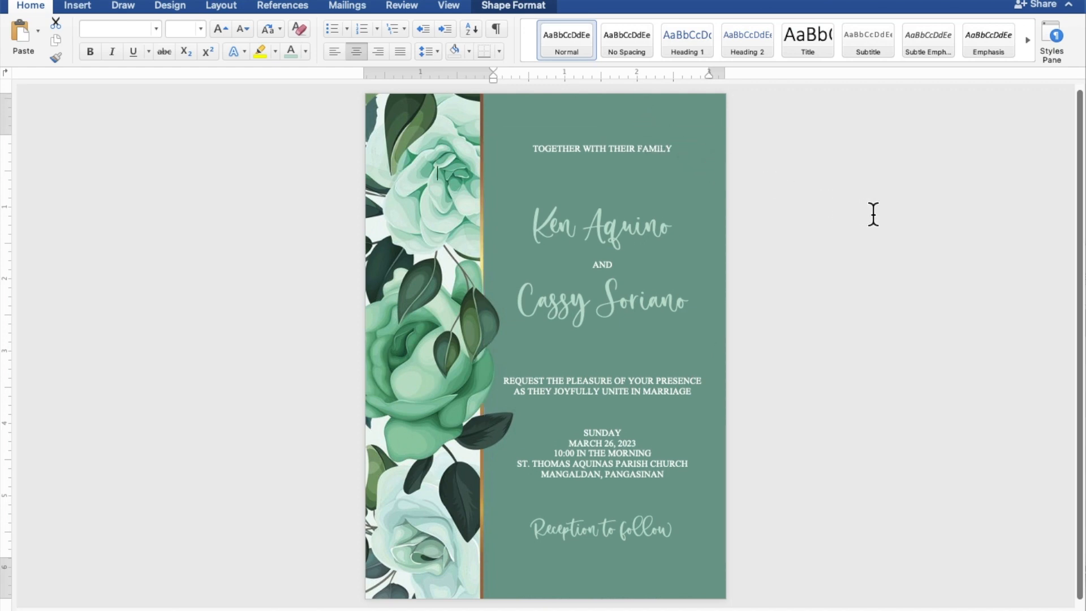